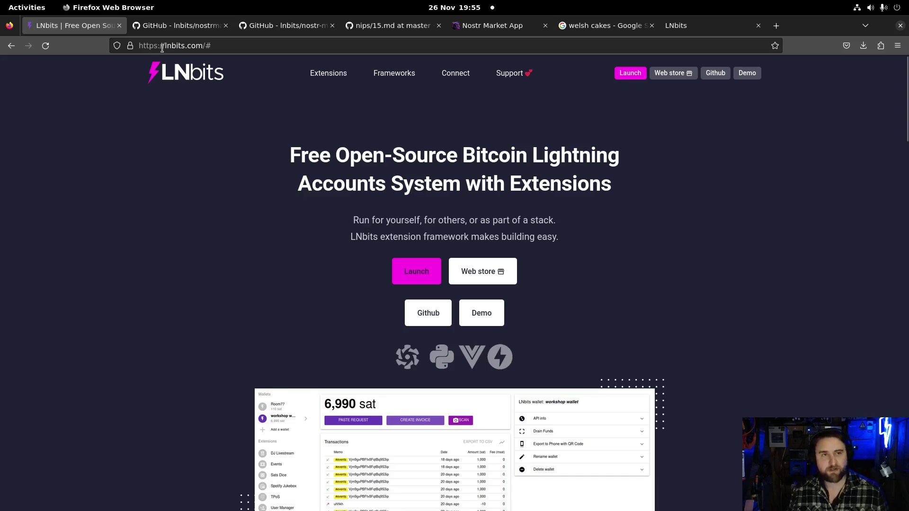
Log in to LNbits.com with the saved account and launch a new hosted LNbits instance.
{"action": "left_click", "coordinate": [406, 272]}
{"action": "left_click", "coordinate": [410, 189]}
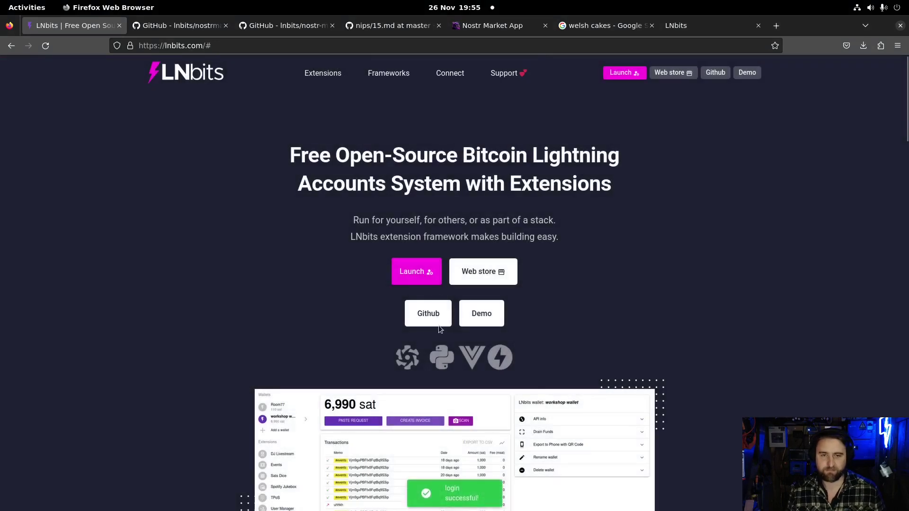
{"action": "left_click", "coordinate": [416, 272]}
{"action": "left_click", "coordinate": [440, 298]}
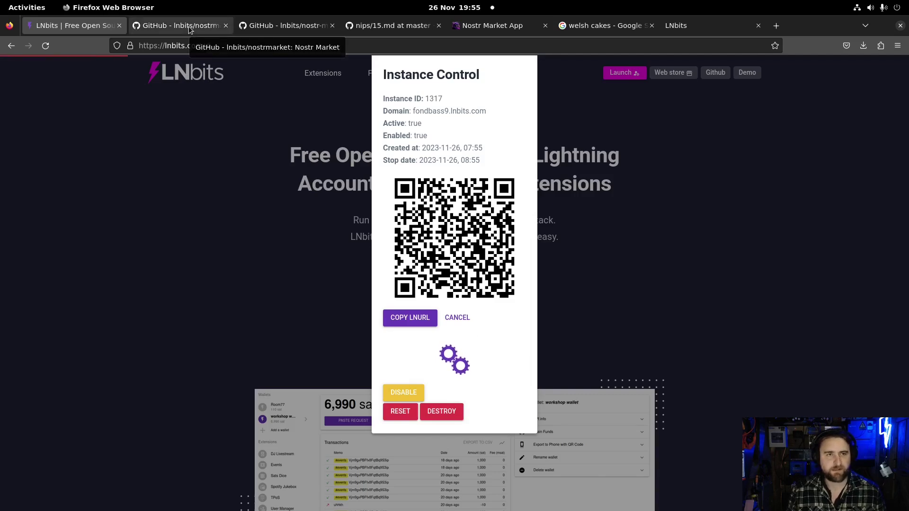
Read the lnbits/nostrmarket README sections on prerequisites, merchant accounts and creating a stall.
{"action": "left_click", "coordinate": [189, 26]}
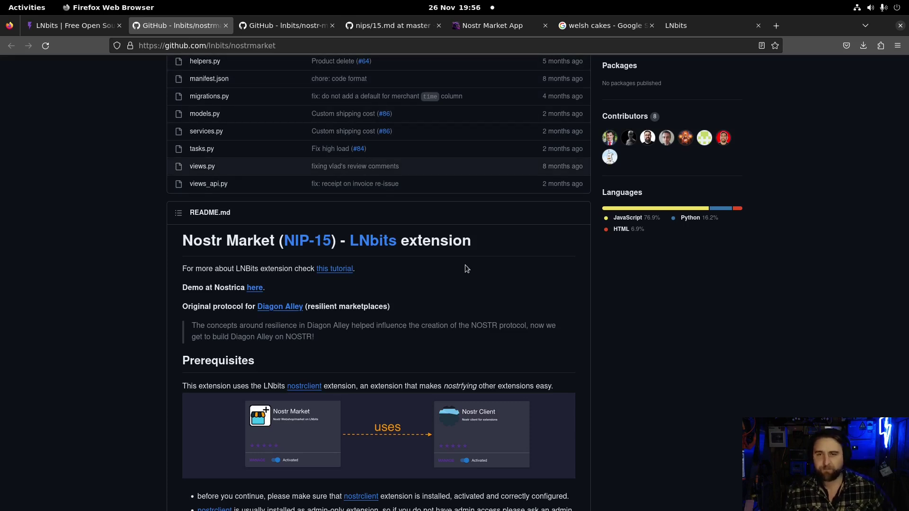
{"action": "scroll", "coordinate": [464, 268], "scroll_direction": "up", "scroll_amount": 3}
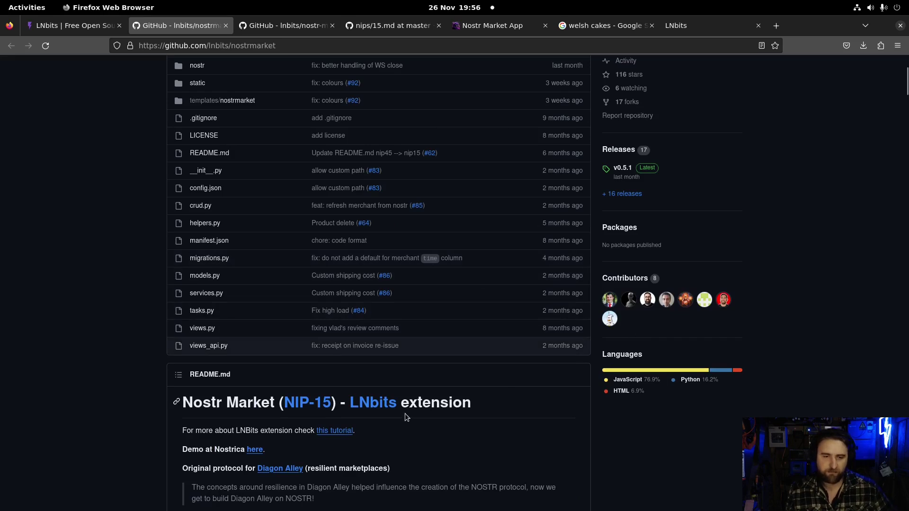
{"action": "scroll", "coordinate": [404, 413], "scroll_direction": "down", "scroll_amount": 2}
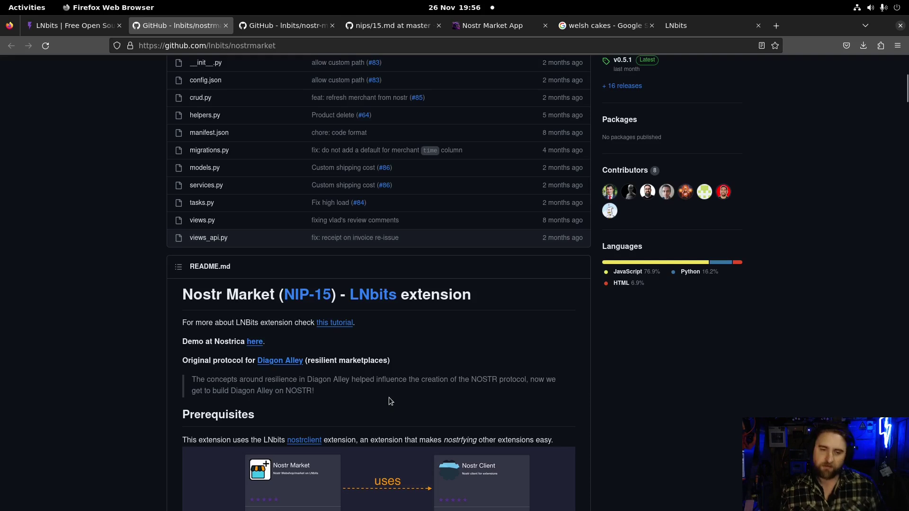
{"action": "scroll", "coordinate": [387, 400], "scroll_direction": "down", "scroll_amount": 8}
{"action": "scroll", "coordinate": [387, 400], "scroll_direction": "down", "scroll_amount": 2}
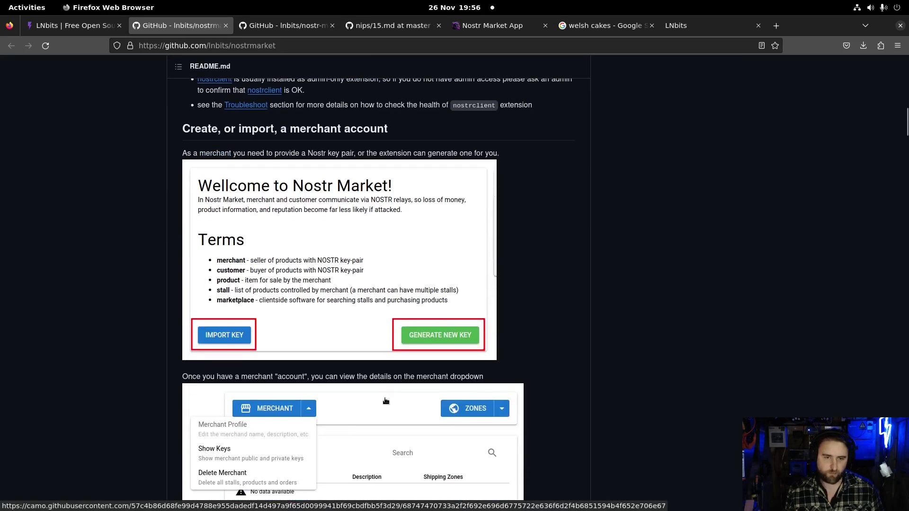
{"action": "scroll", "coordinate": [379, 402], "scroll_direction": "down", "scroll_amount": 9}
{"action": "scroll", "coordinate": [377, 403], "scroll_direction": "down", "scroll_amount": 4}
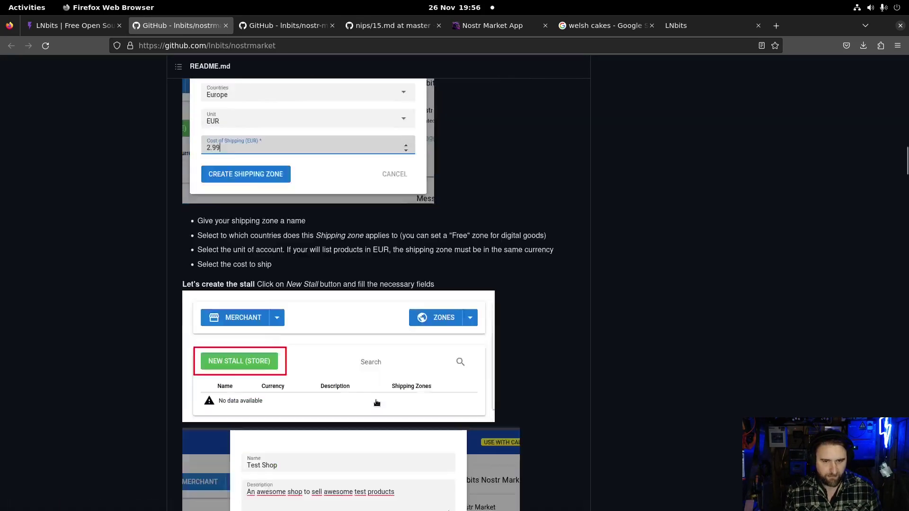
{"action": "scroll", "coordinate": [321, 303], "scroll_direction": "up", "scroll_amount": 20}
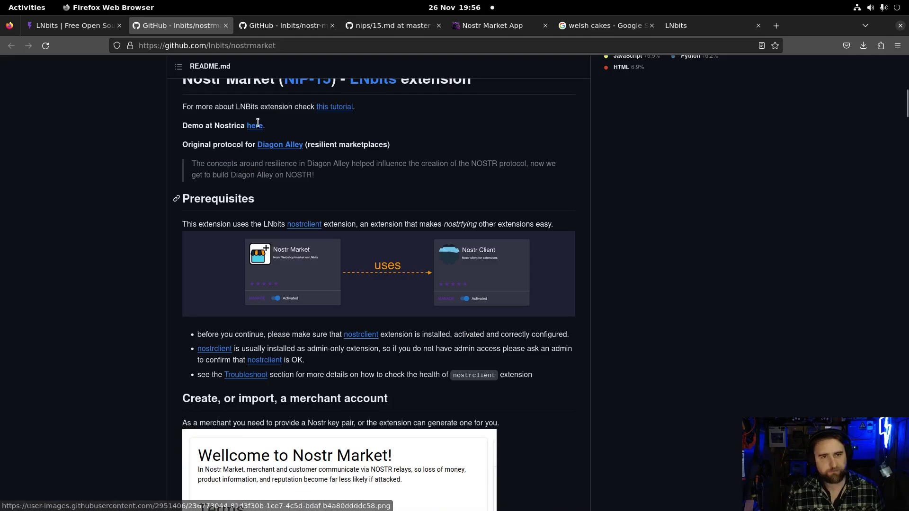
Look over the nostr-market-app README, the Nostr Market client, and the NIP-15 spec's event kinds.
{"action": "left_click", "coordinate": [292, 26]}
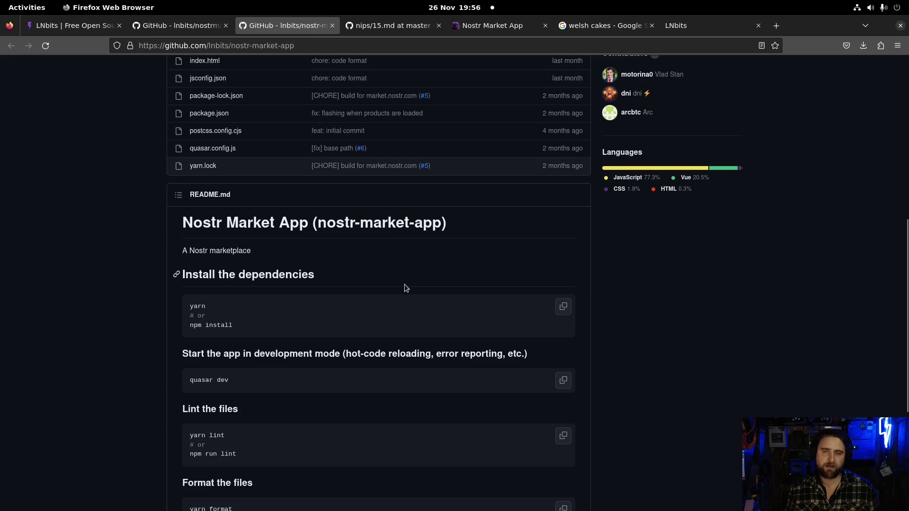
{"action": "left_click", "coordinate": [477, 27]}
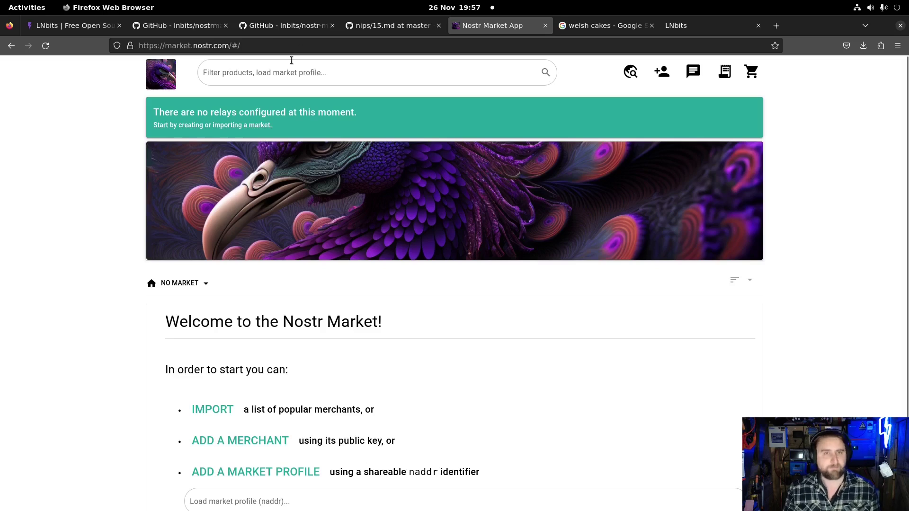
{"action": "left_click", "coordinate": [410, 28]}
{"action": "scroll", "coordinate": [367, 198], "scroll_direction": "up", "scroll_amount": 8}
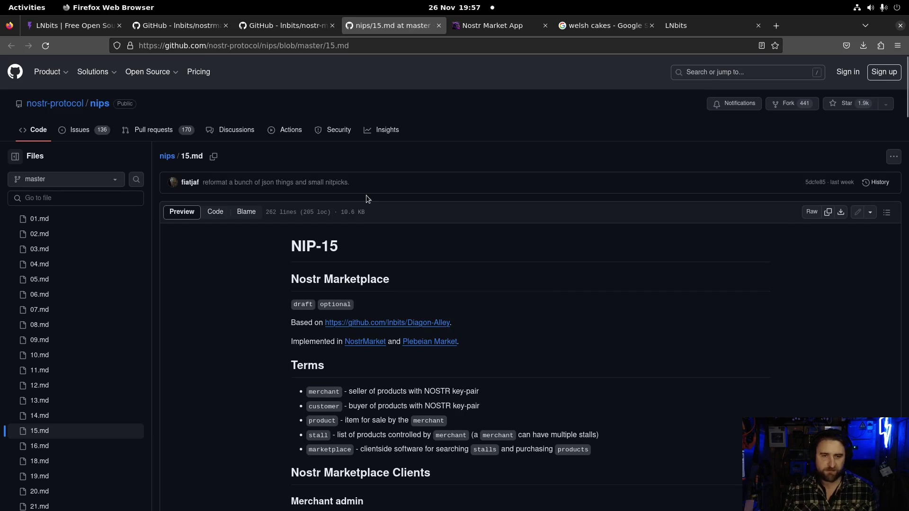
{"action": "scroll", "coordinate": [367, 198], "scroll_direction": "down", "scroll_amount": 3}
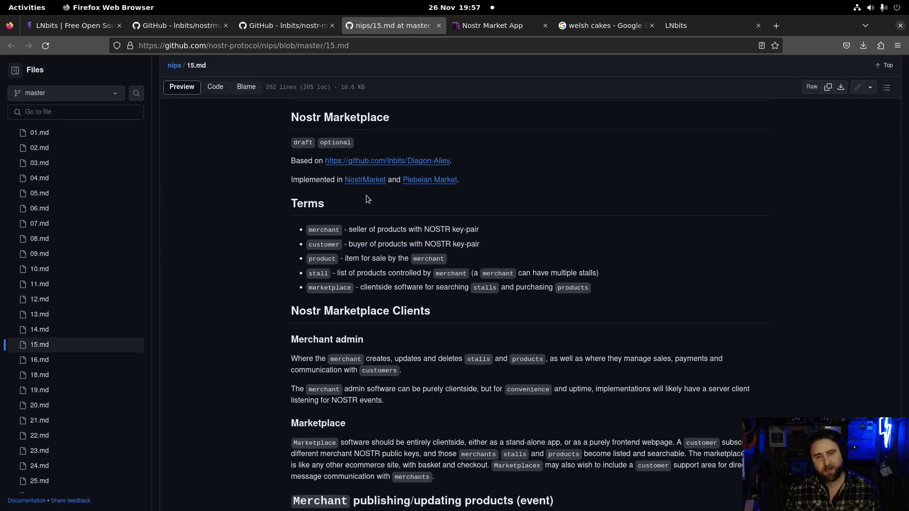
{"action": "scroll", "coordinate": [368, 198], "scroll_direction": "down", "scroll_amount": 9}
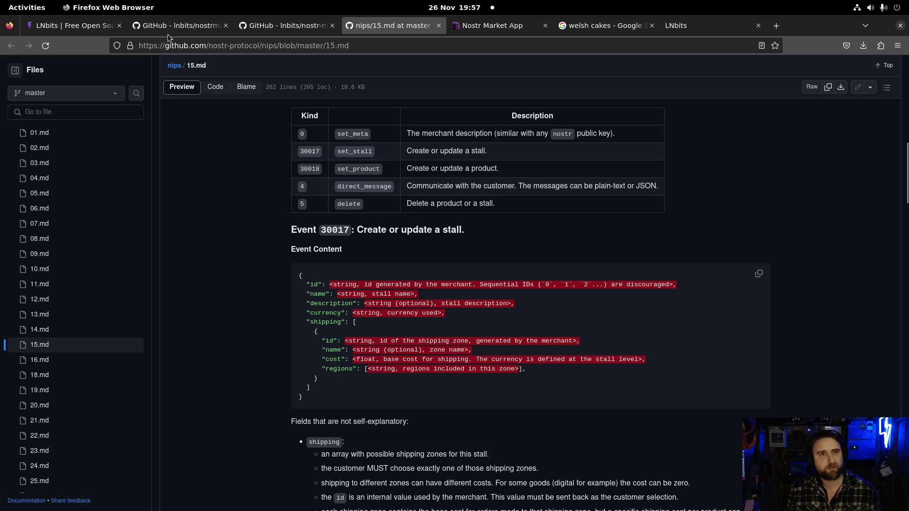
Open the instance's admin server settings and choose LNbitsWallet as the active funding source.
{"action": "left_click", "coordinate": [95, 28]}
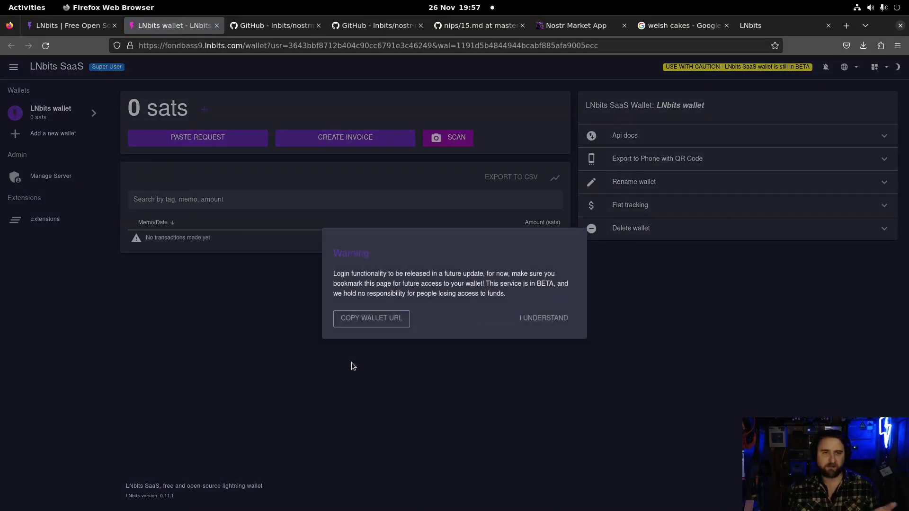
{"action": "left_click", "coordinate": [544, 319]}
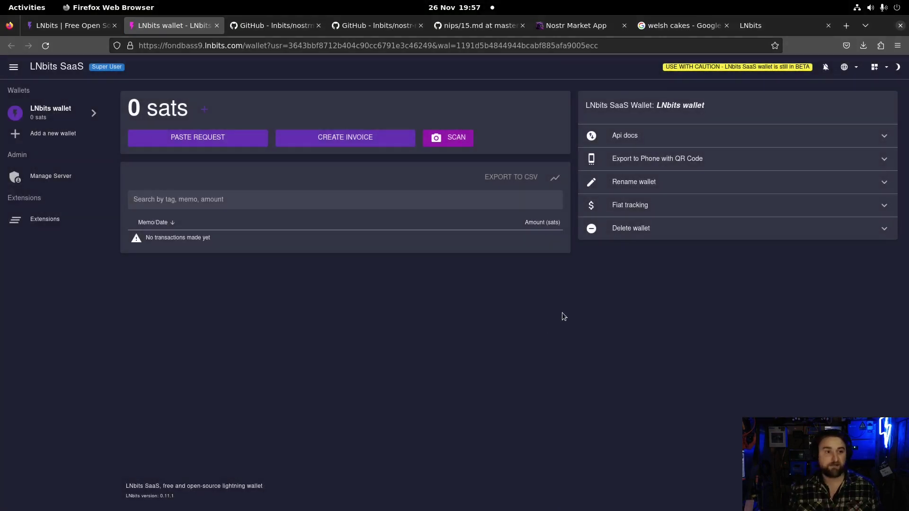
{"action": "left_click", "coordinate": [52, 175]}
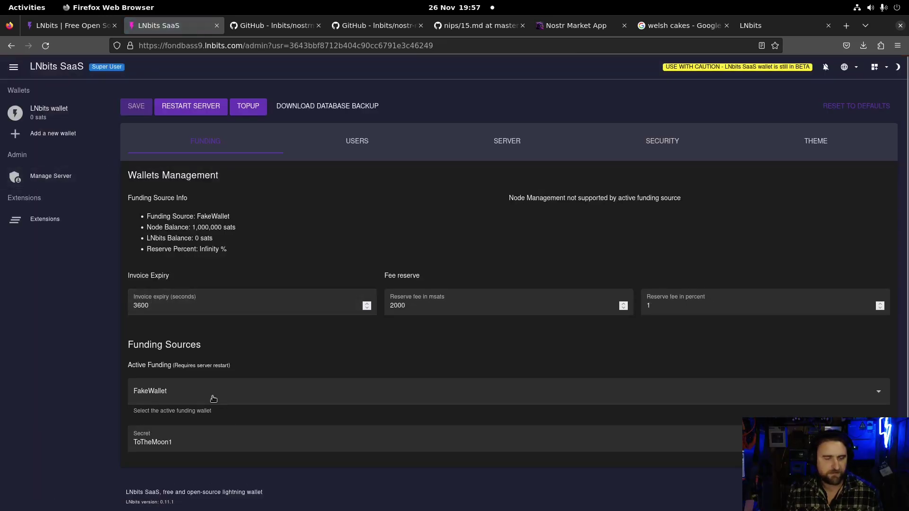
{"action": "left_click", "coordinate": [213, 397]}
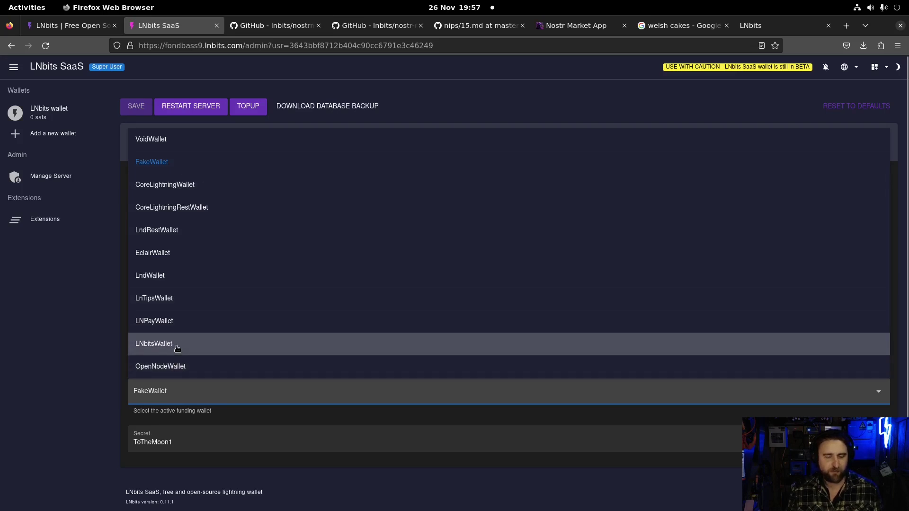
{"action": "left_click", "coordinate": [177, 349]}
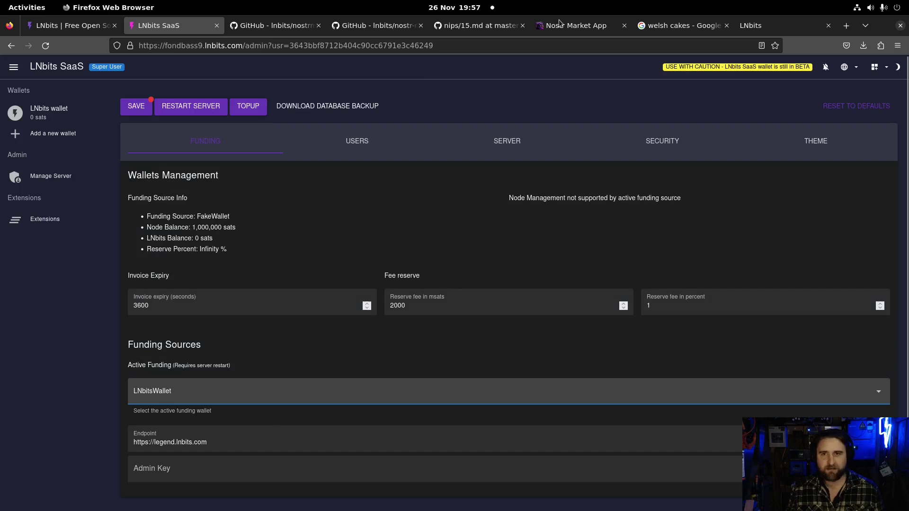
Create a wallet named 'dfbdf' on legend.lnbits.com.
{"action": "left_click", "coordinate": [748, 26]}
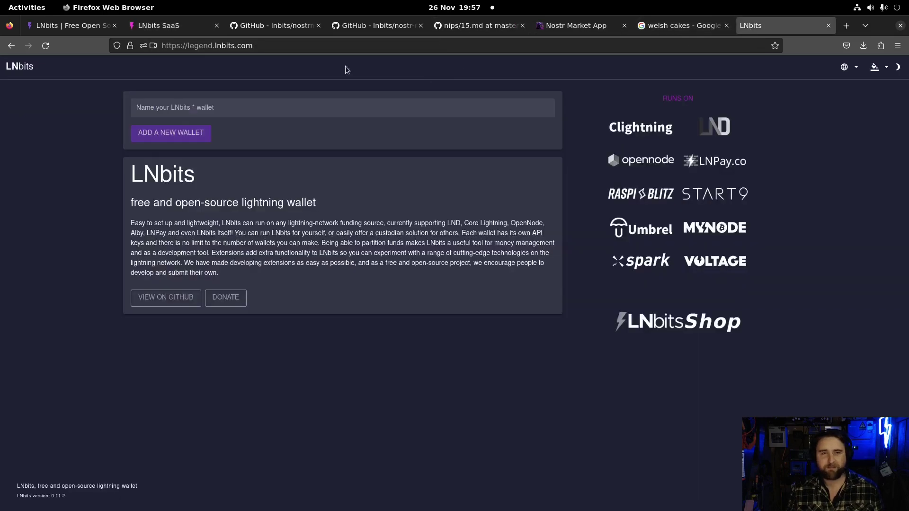
{"action": "left_click", "coordinate": [290, 101]}
{"action": "type", "text": "dfbdf"}
{"action": "key", "text": "Return"}
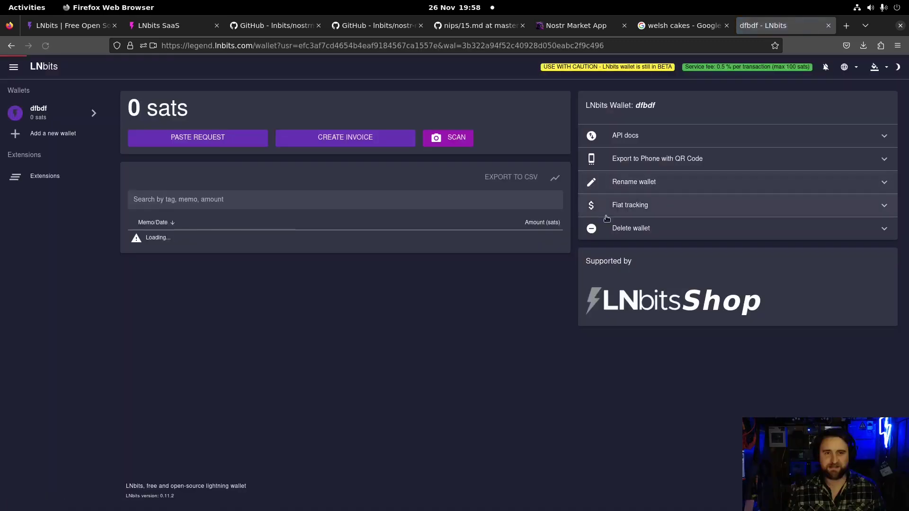
Copy the dfbdf wallet's admin key into the instance's LNbitsWallet Admin Key field.
{"action": "left_click", "coordinate": [658, 137]}
{"action": "double_click", "coordinate": [656, 170]}
{"action": "right_click", "coordinate": [656, 169]}
{"action": "left_click", "coordinate": [669, 176]}
{"action": "left_click", "coordinate": [169, 30]}
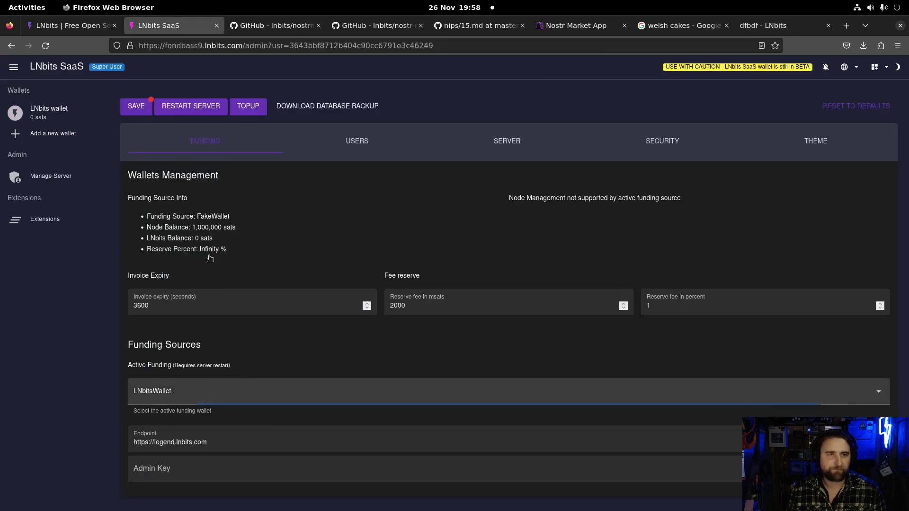
{"action": "left_click", "coordinate": [239, 472]}
{"action": "key", "text": "ctrl+v"}
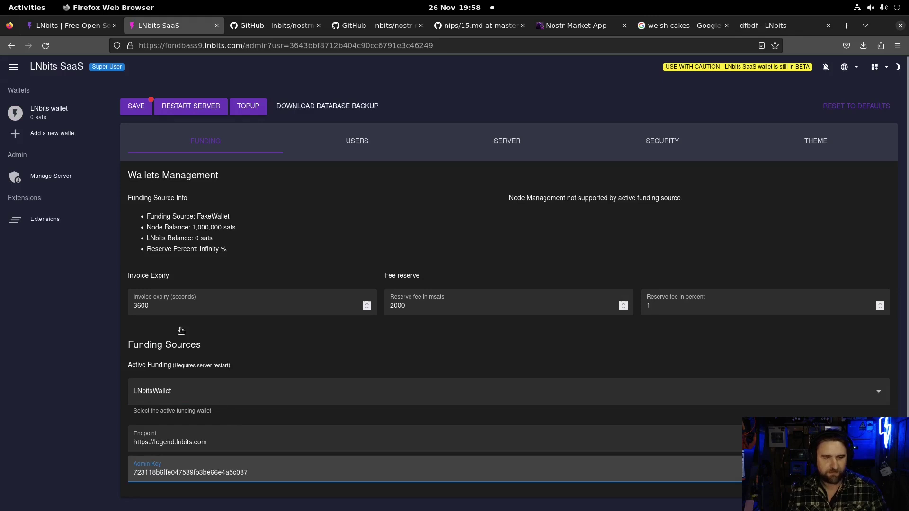
Save the funding settings, restart the server, and reload the wallet page.
{"action": "left_click", "coordinate": [136, 106]}
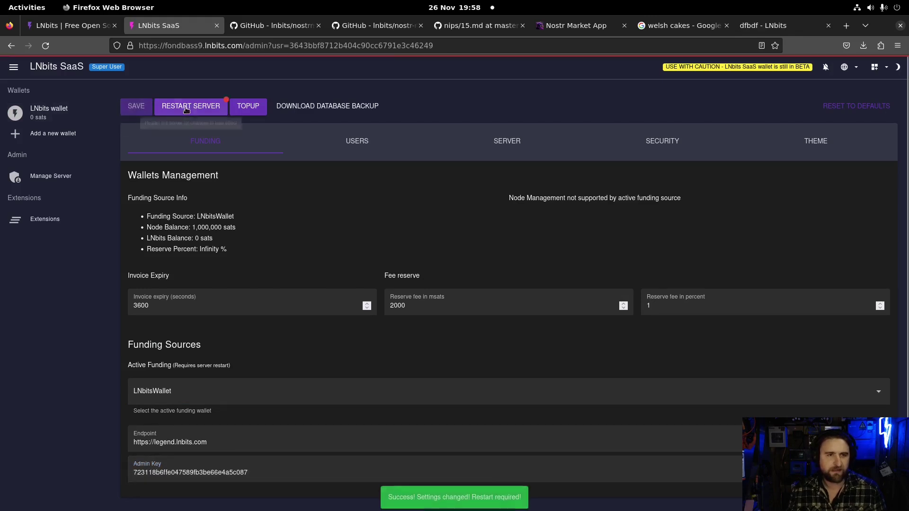
{"action": "left_click", "coordinate": [186, 106]}
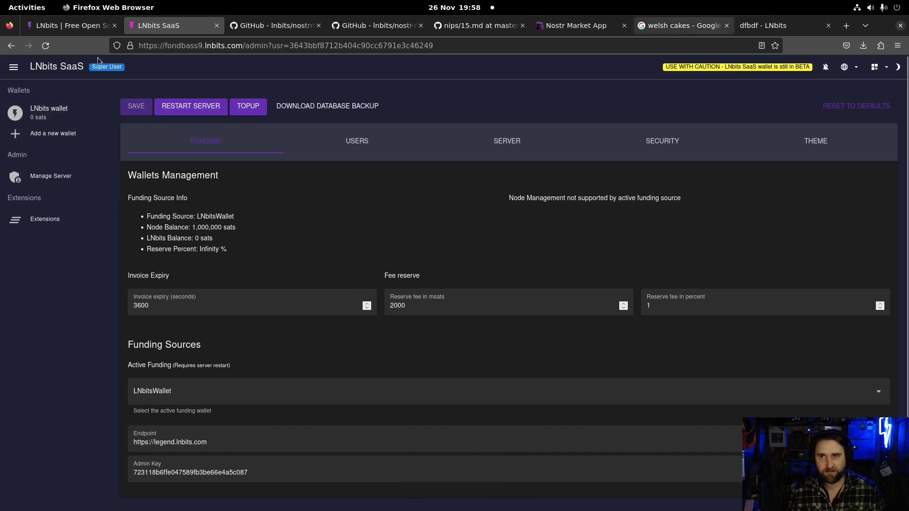
{"action": "left_click", "coordinate": [28, 113]}
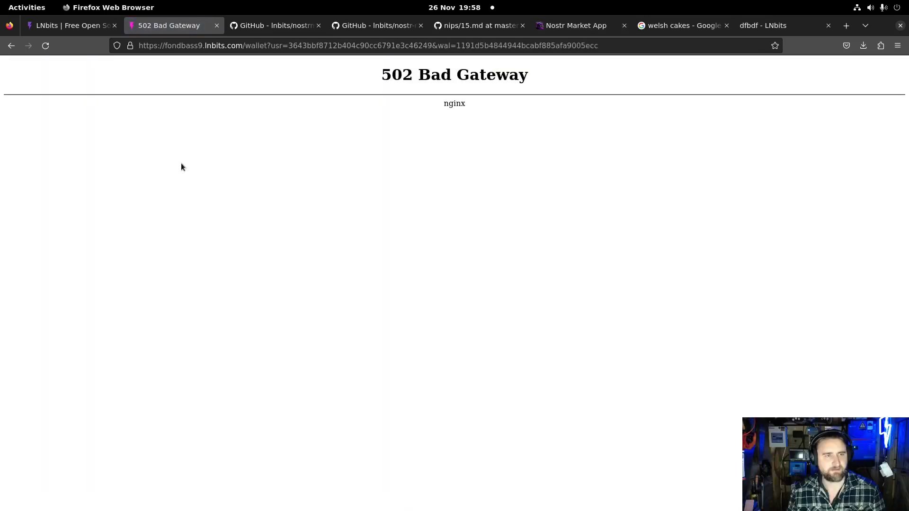
{"action": "left_click", "coordinate": [44, 49]}
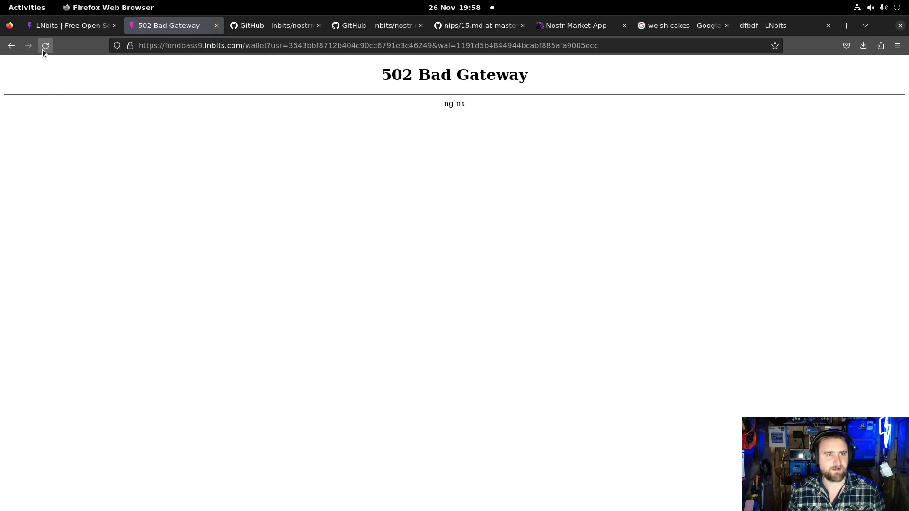
Reload the wallet and create a 10-sat invoice with memo 'jhg'.
{"action": "left_click", "coordinate": [44, 47]}
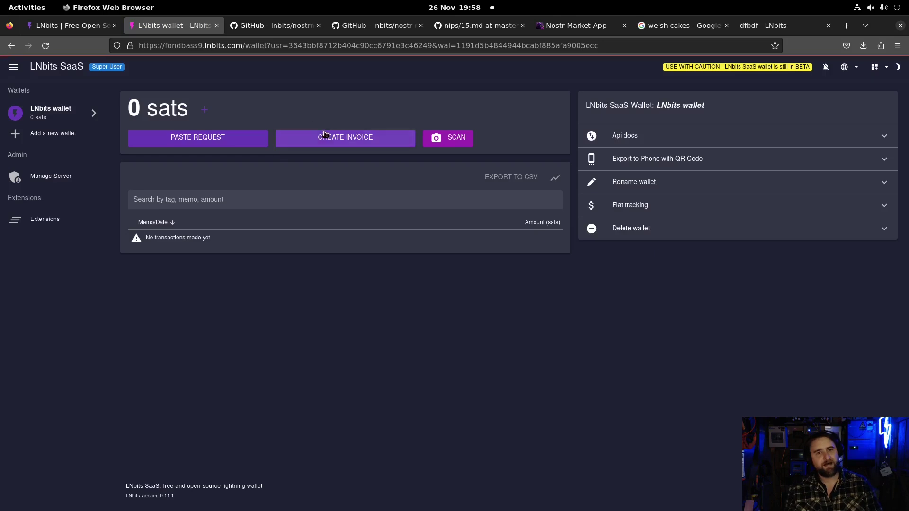
{"action": "left_click", "coordinate": [325, 137]}
{"action": "type", "text": "10"}
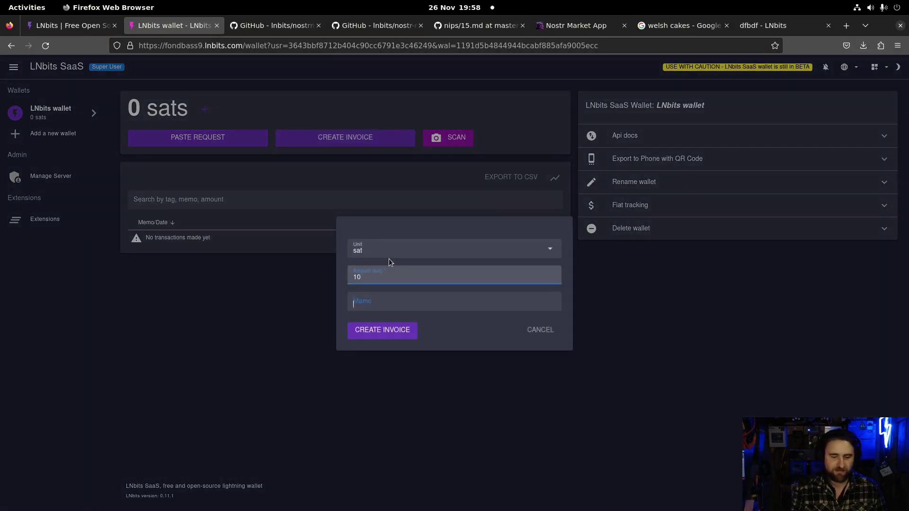
{"action": "key", "text": "Tab"}
{"action": "type", "text": "jhg"}
{"action": "key", "text": "Return"}
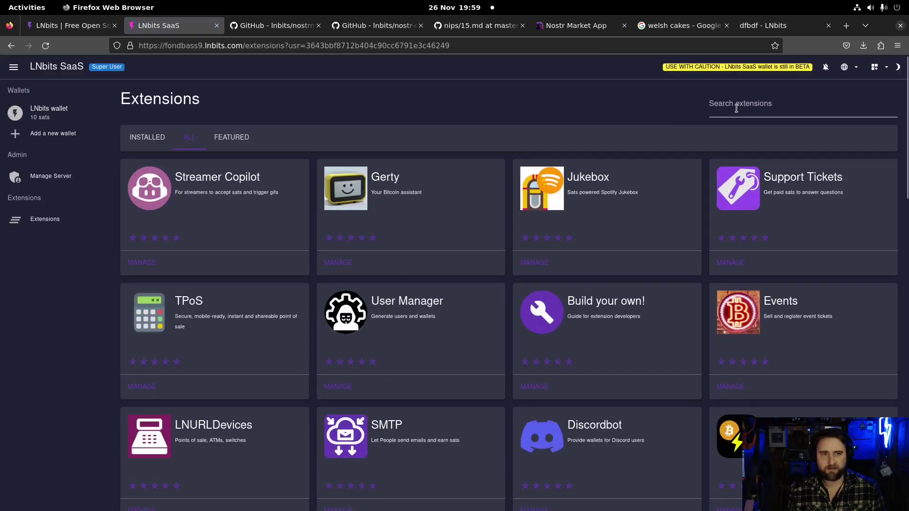
Search extensions for 'nostr' and install Nostr Market version 0.5.1.
{"action": "left_click", "coordinate": [734, 105]}
{"action": "type", "text": "noatr"}
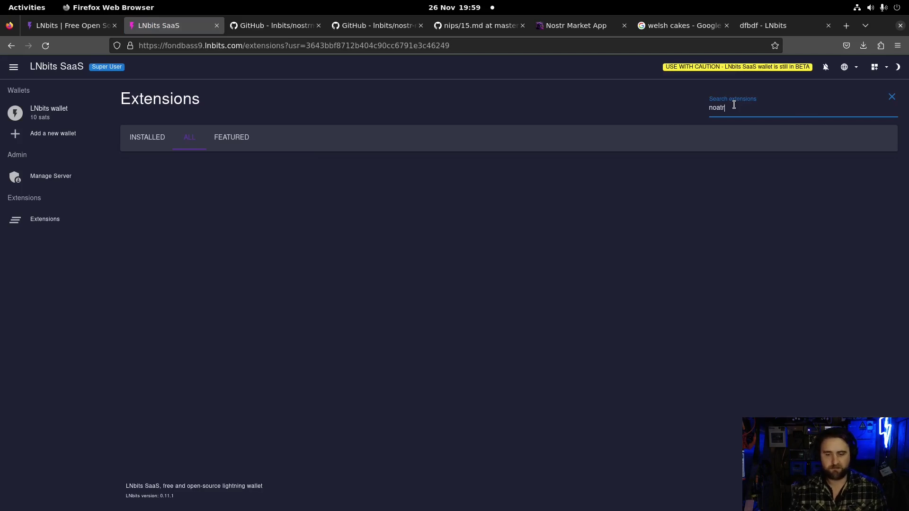
{"action": "key", "text": "BackSpace"}
{"action": "type", "text": "st"}
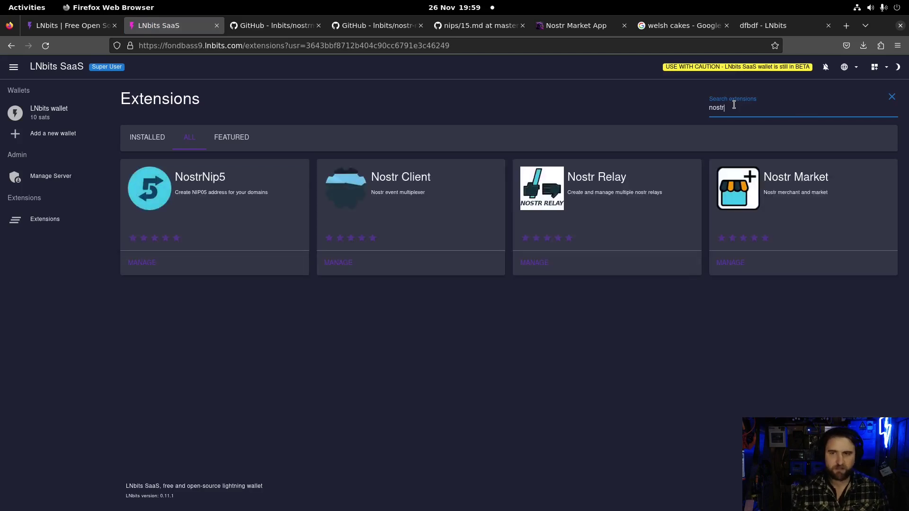
{"action": "left_click", "coordinate": [720, 266]}
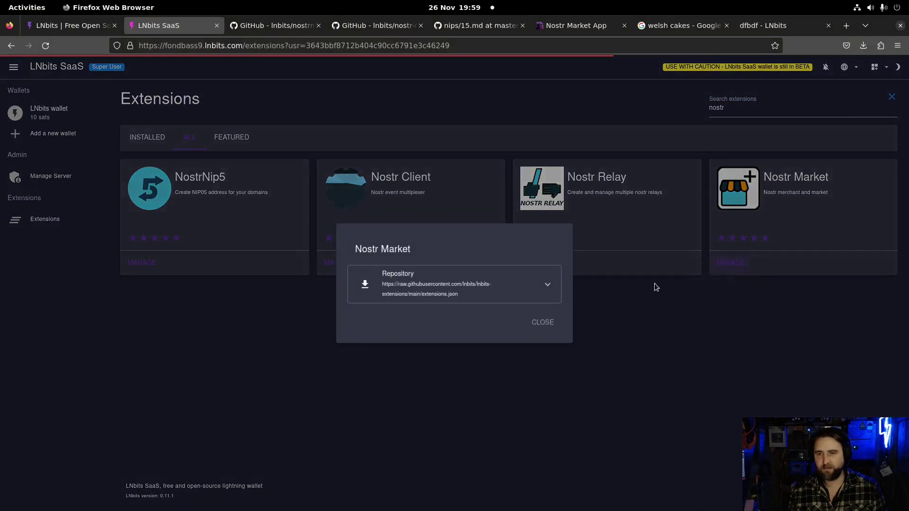
{"action": "left_click", "coordinate": [480, 292]}
{"action": "left_click", "coordinate": [438, 317]}
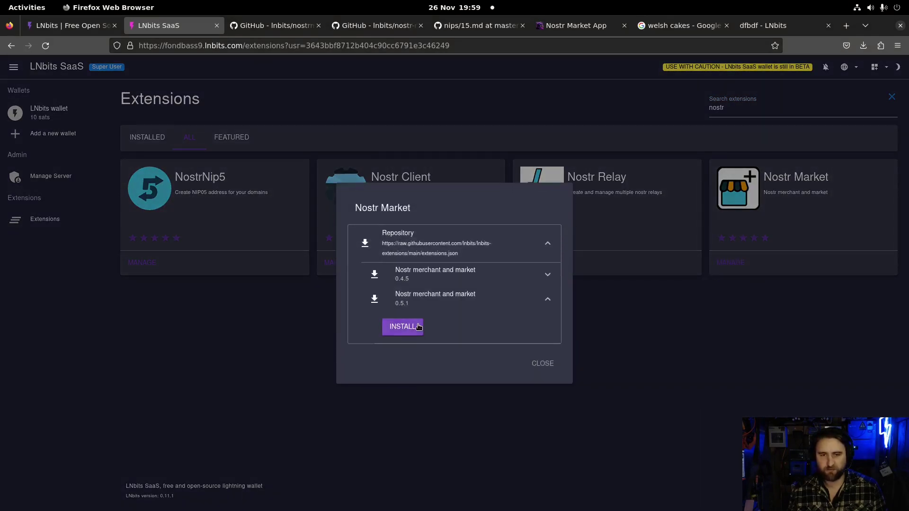
{"action": "left_click", "coordinate": [419, 326]}
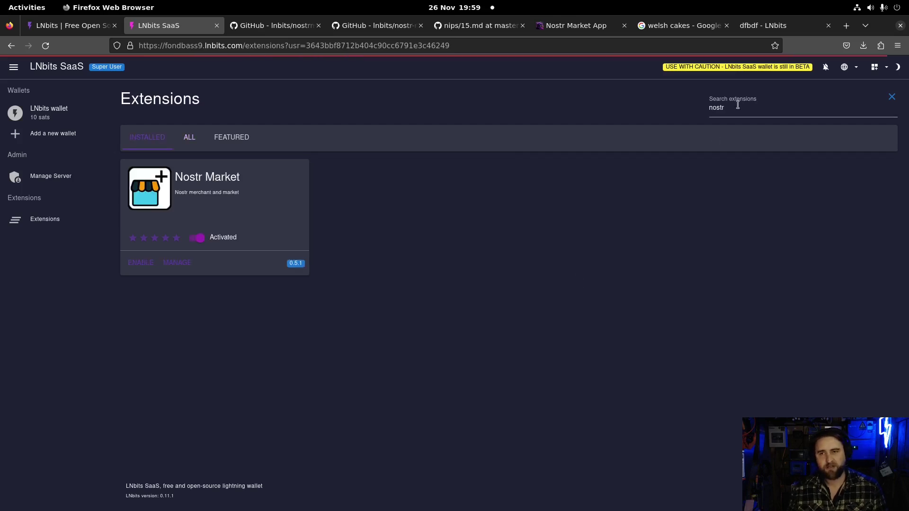
Install Nostr Client version 0.3.7.
{"action": "left_click", "coordinate": [193, 140]}
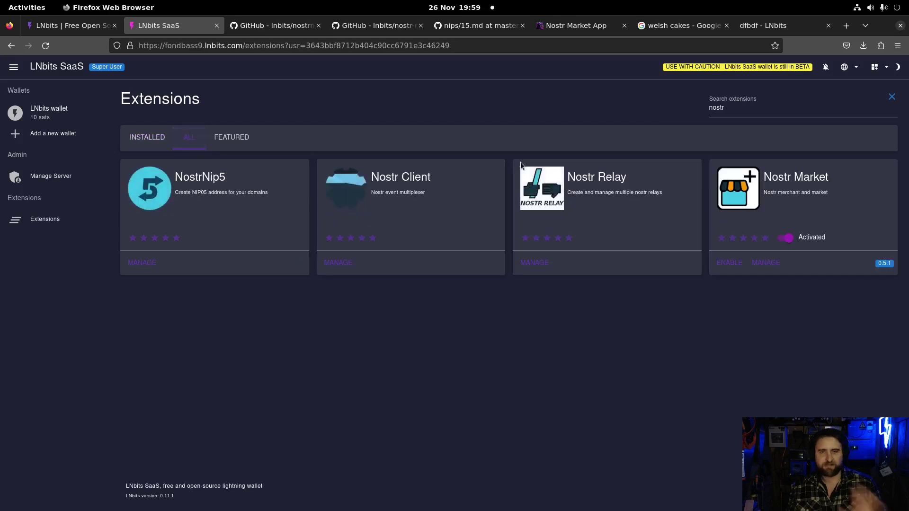
{"action": "left_click", "coordinate": [346, 265]}
{"action": "left_click", "coordinate": [375, 287]}
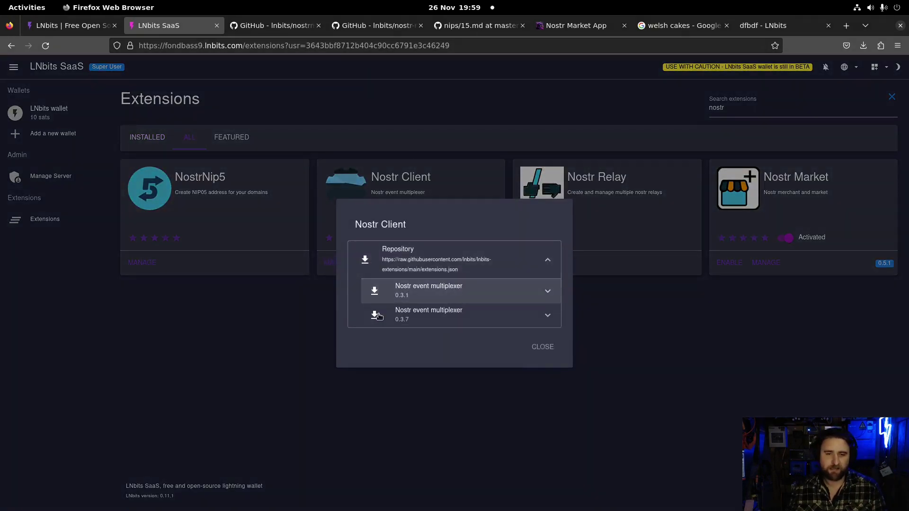
{"action": "left_click", "coordinate": [377, 316]}
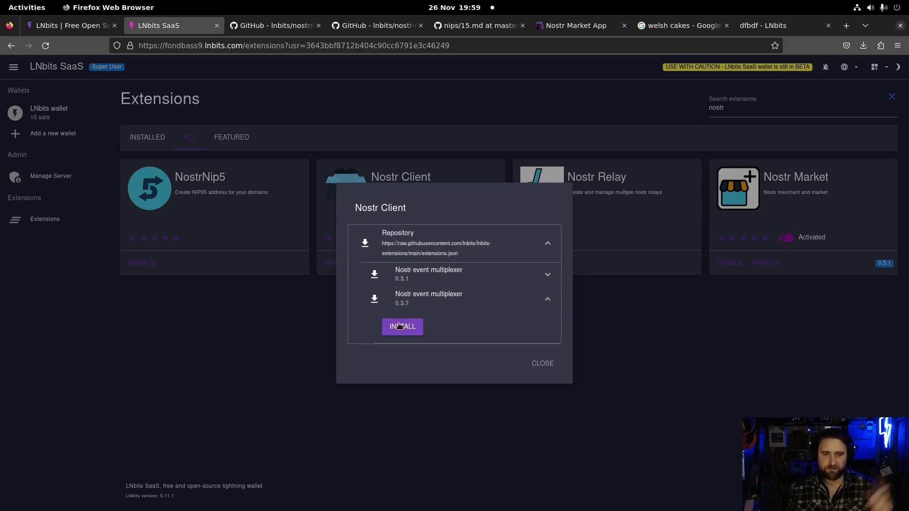
{"action": "left_click", "coordinate": [399, 325]}
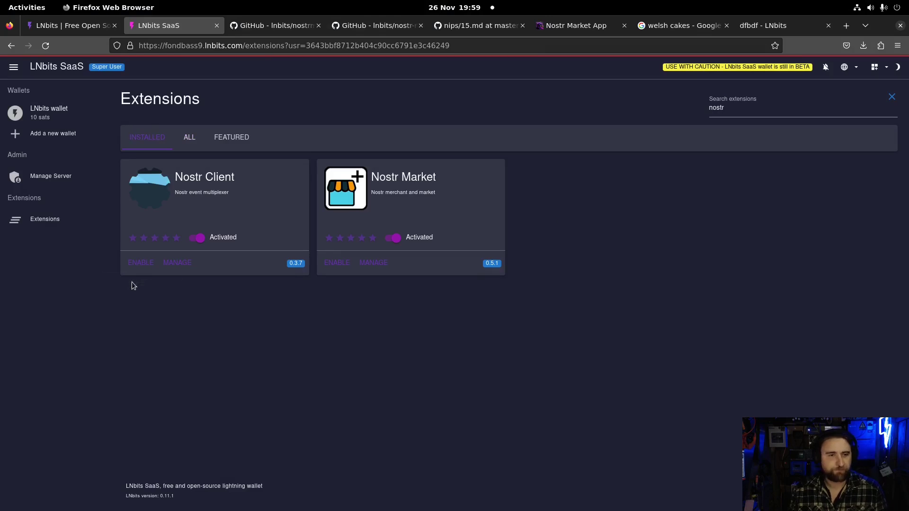
Enable Nostr Client and add relays relay.damus.io, nostr-pub.wellorder.net and nostr.wine.
{"action": "left_click", "coordinate": [138, 263]}
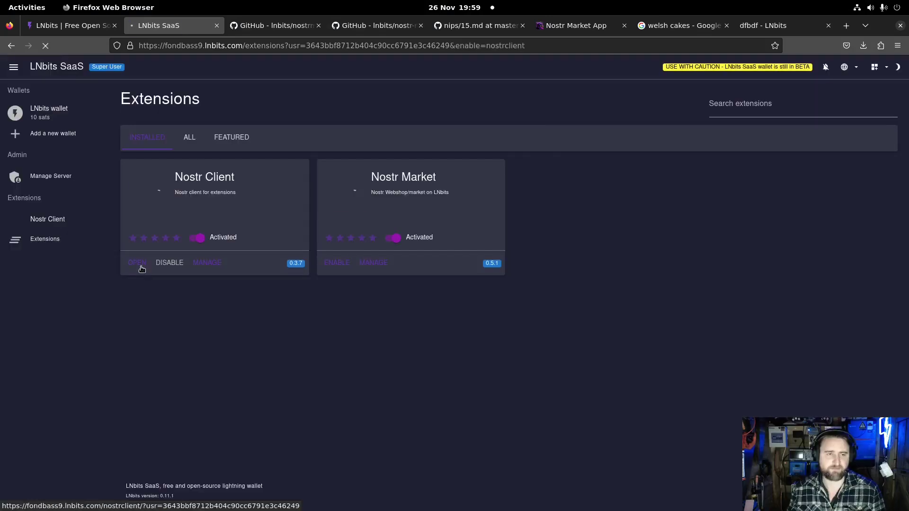
{"action": "left_click", "coordinate": [140, 267]}
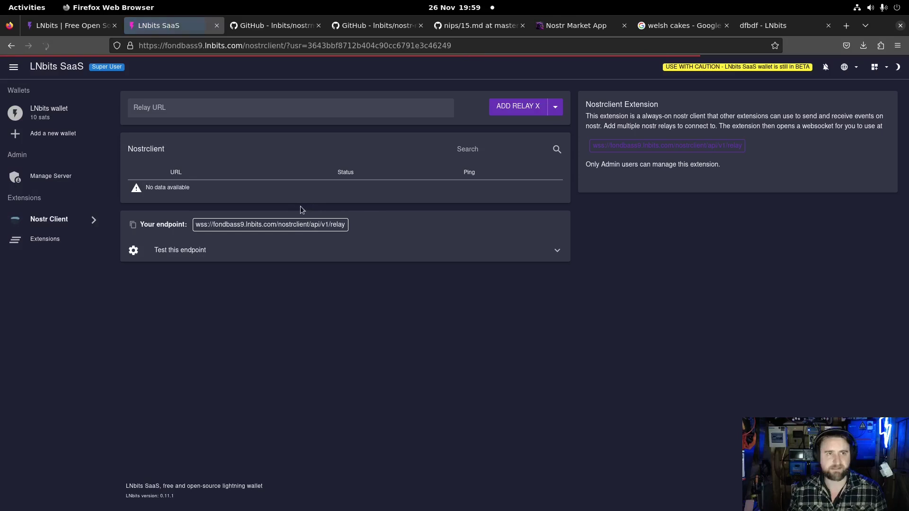
{"action": "left_click", "coordinate": [554, 107]}
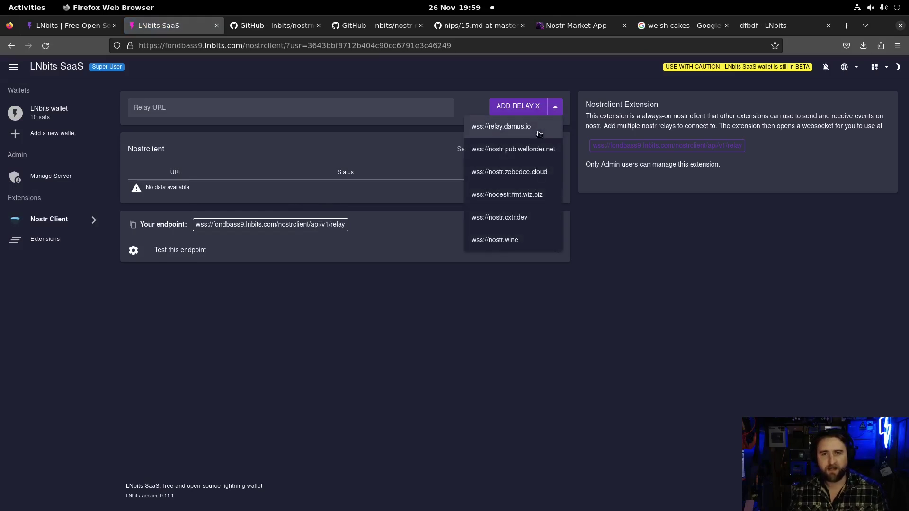
{"action": "left_click", "coordinate": [505, 136]}
{"action": "left_click", "coordinate": [555, 107]}
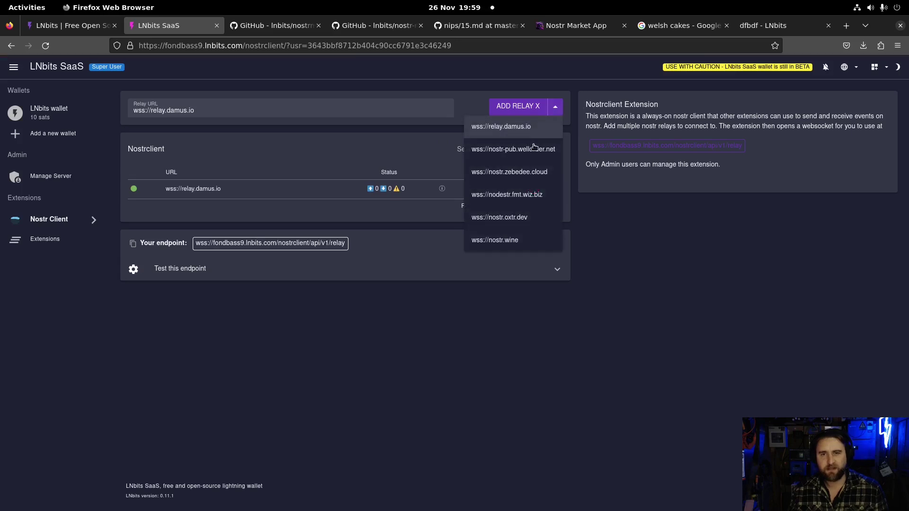
{"action": "left_click", "coordinate": [534, 148]}
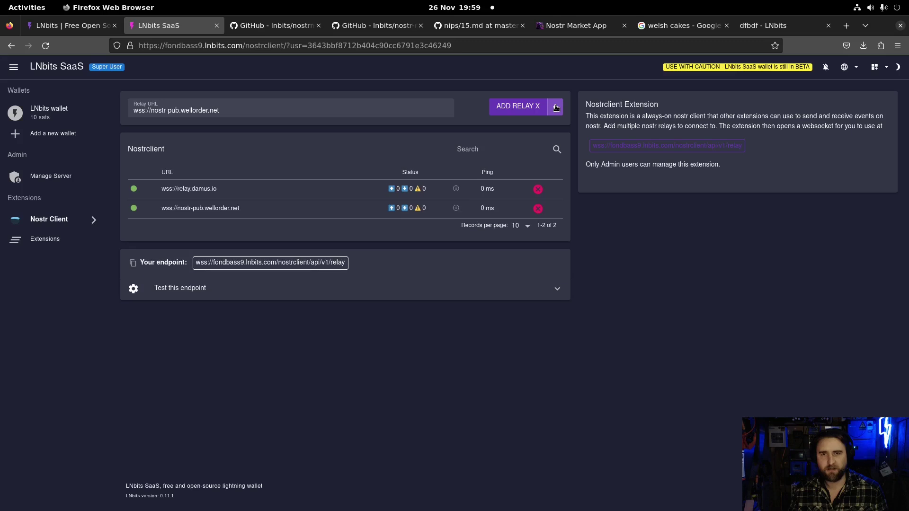
{"action": "left_click", "coordinate": [555, 107]}
{"action": "left_click", "coordinate": [520, 242]}
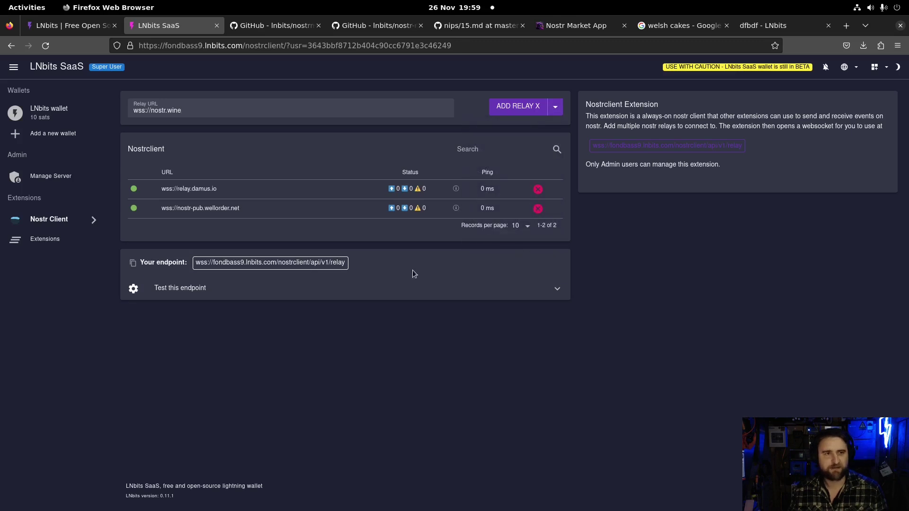
{"action": "left_click", "coordinate": [55, 247]}
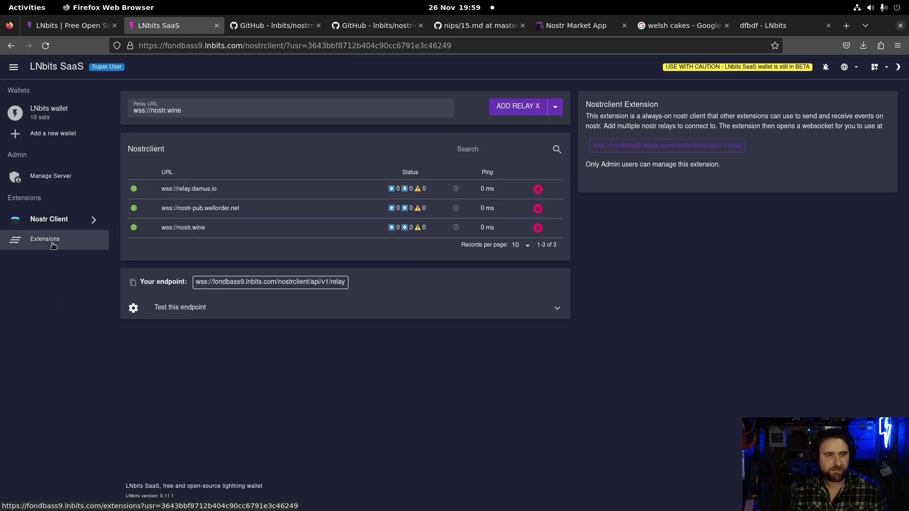
{"action": "left_click", "coordinate": [54, 245]}
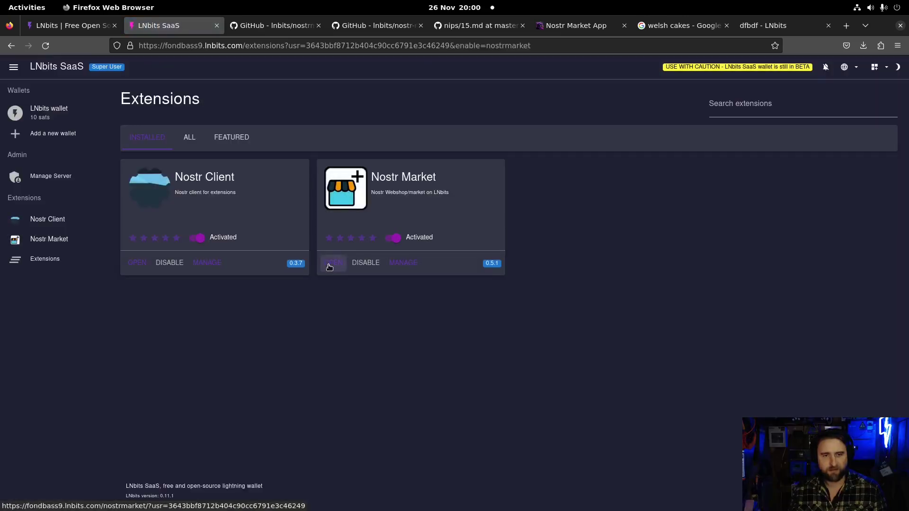
Enable Nostr Market and open its page offering to import or generate a merchant key.
{"action": "left_click", "coordinate": [330, 268]}
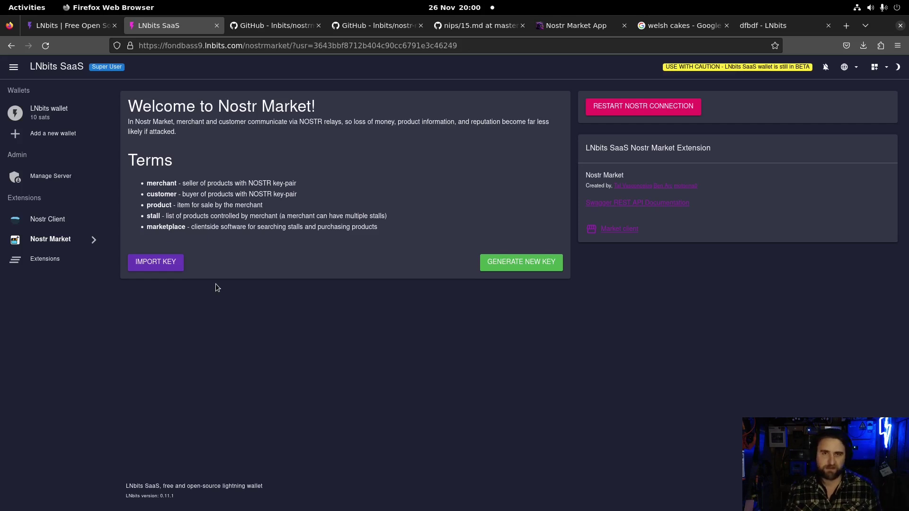
Create the Nostr Market merchant from a newly generated key pair and view its options menu.
{"action": "left_click", "coordinate": [512, 266]}
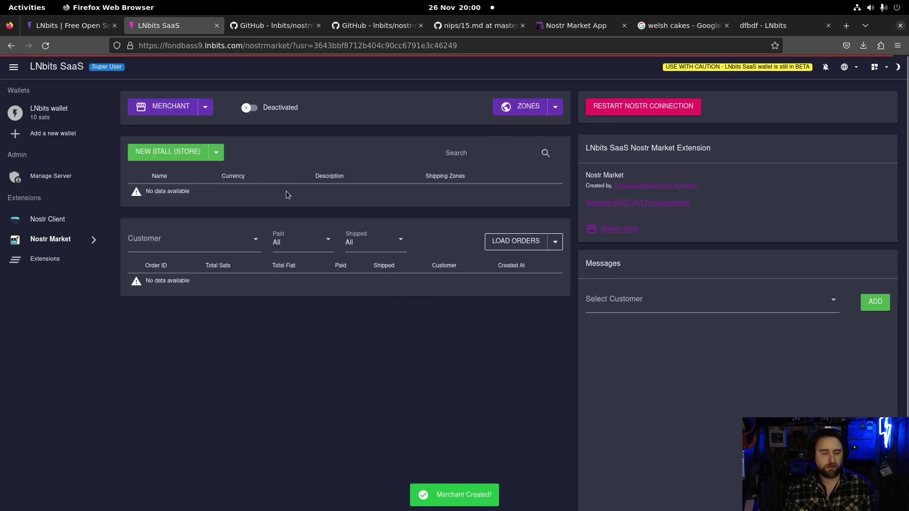
{"action": "left_click", "coordinate": [205, 105]}
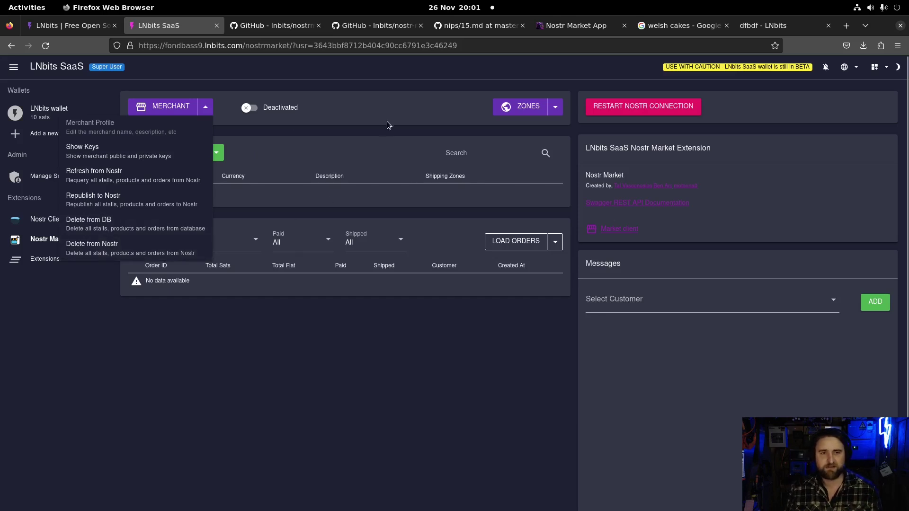
Start a new shipping zone named 'eu north' covering France, Germany and Belgium.
{"action": "left_click", "coordinate": [490, 110]}
{"action": "left_click", "coordinate": [554, 107]}
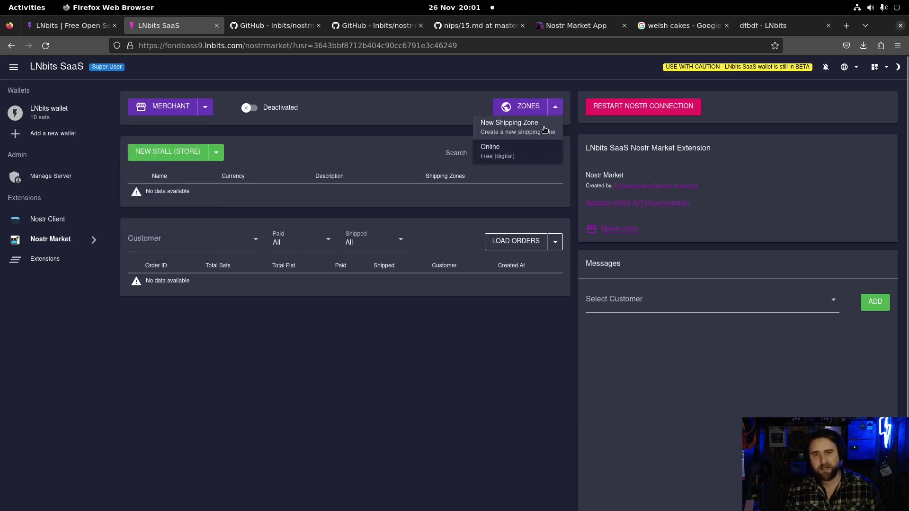
{"action": "left_click", "coordinate": [542, 129]}
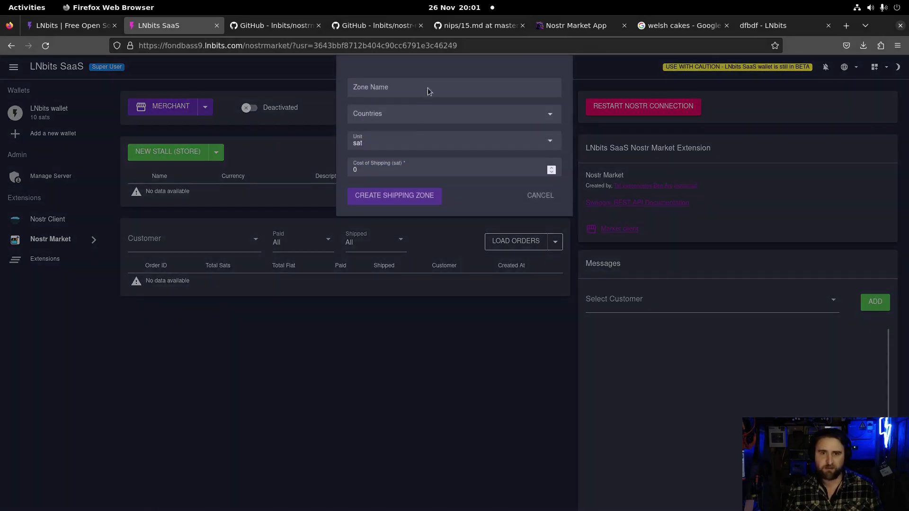
{"action": "left_click", "coordinate": [429, 87]}
{"action": "type", "text": "eu north"}
{"action": "left_click", "coordinate": [484, 118]}
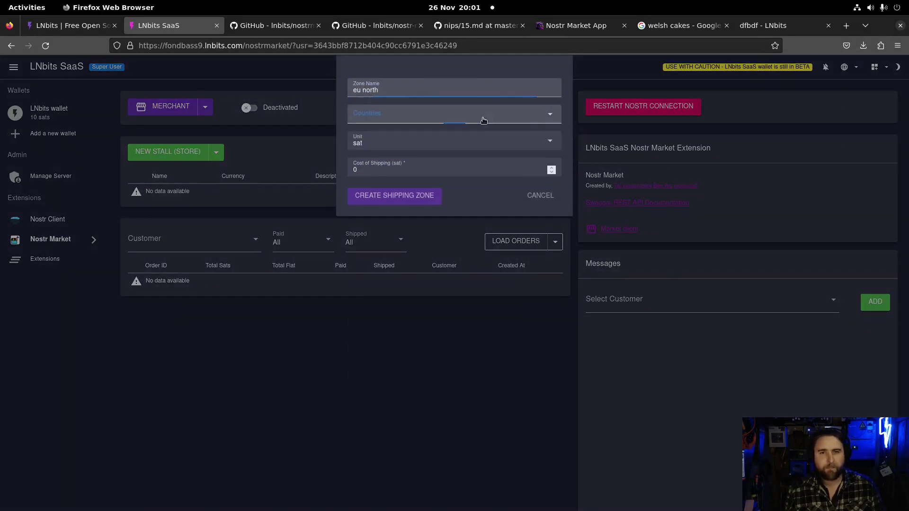
{"action": "left_click", "coordinate": [406, 387]}
{"action": "left_click", "coordinate": [412, 407]}
{"action": "left_click", "coordinate": [387, 270]}
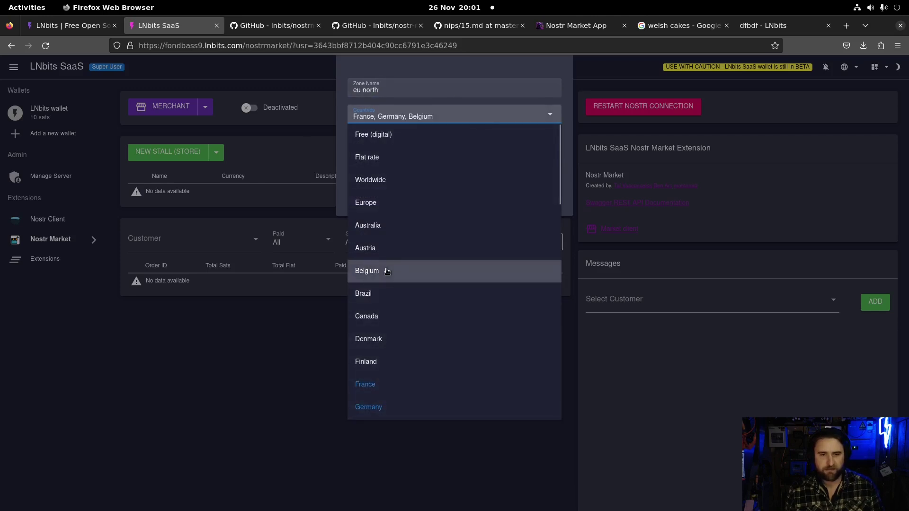
{"action": "left_click", "coordinate": [439, 74]}
Price the zone's shipping at 0.5 EUR and create it.
{"action": "left_click", "coordinate": [394, 143]}
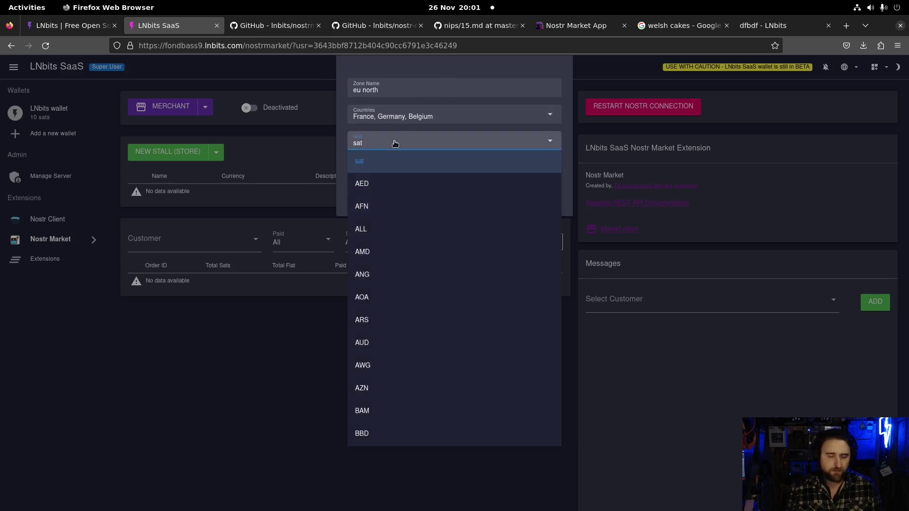
{"action": "type", "text": "eu"}
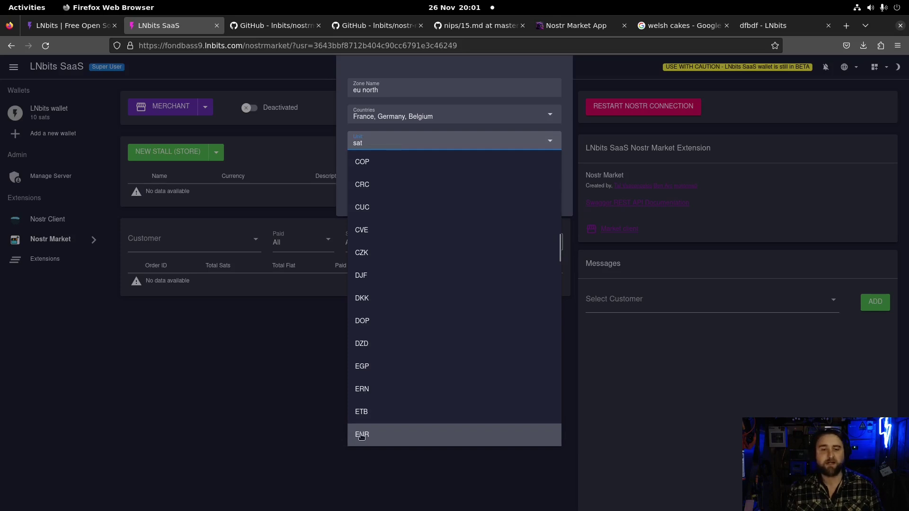
{"action": "left_click", "coordinate": [364, 434]}
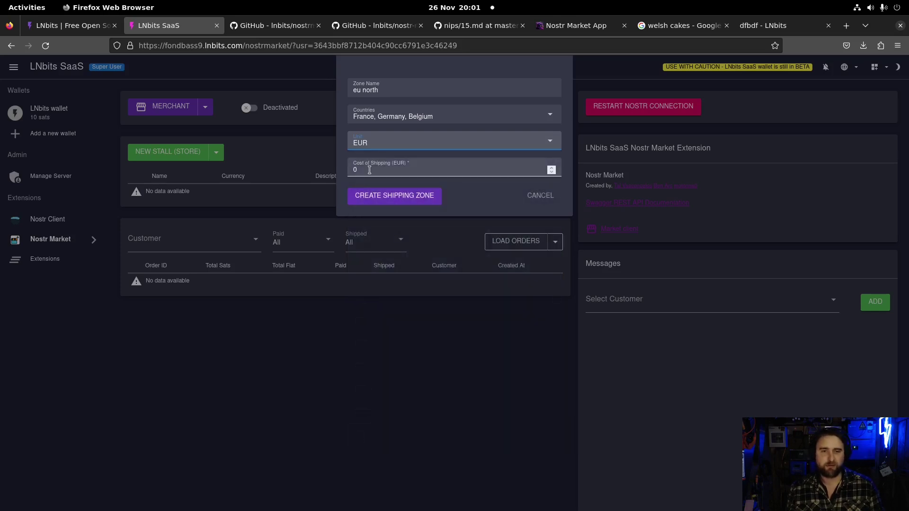
{"action": "key", "text": "Tab"}
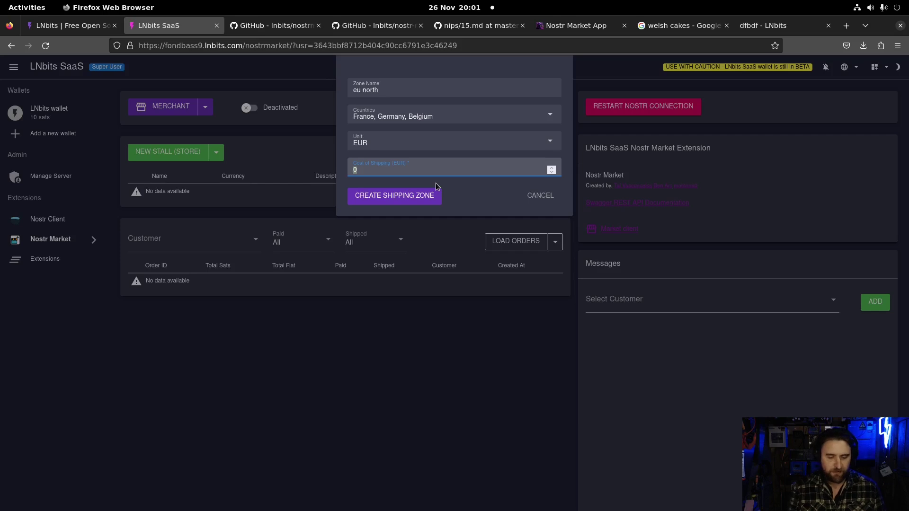
{"action": "type", "text": "0"}
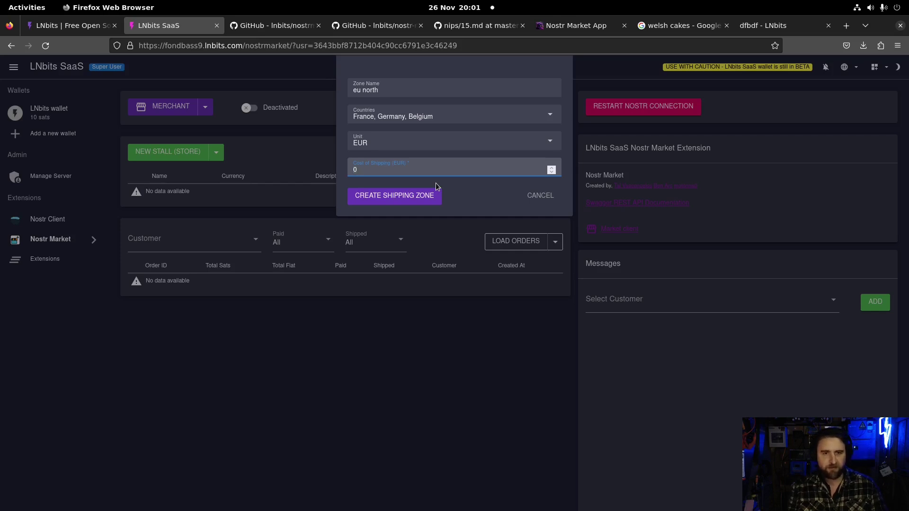
{"action": "type", "text": ".5"}
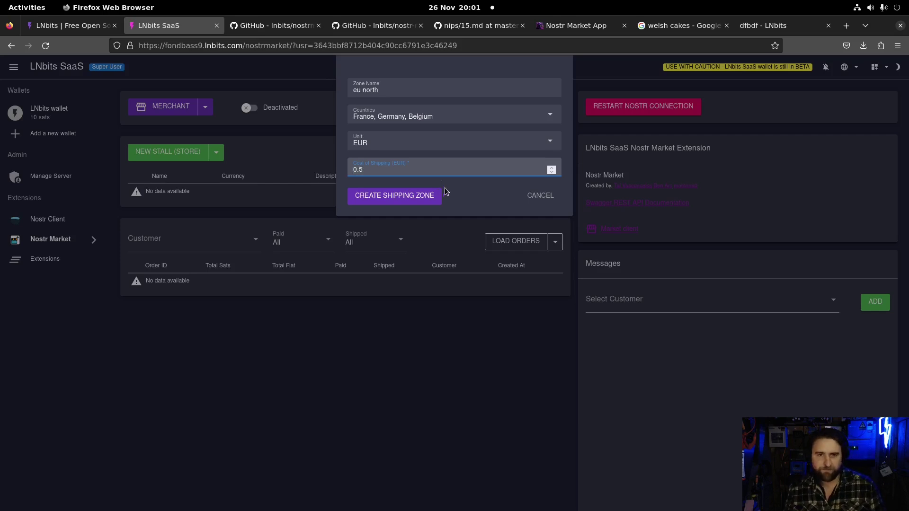
{"action": "left_click", "coordinate": [433, 198]}
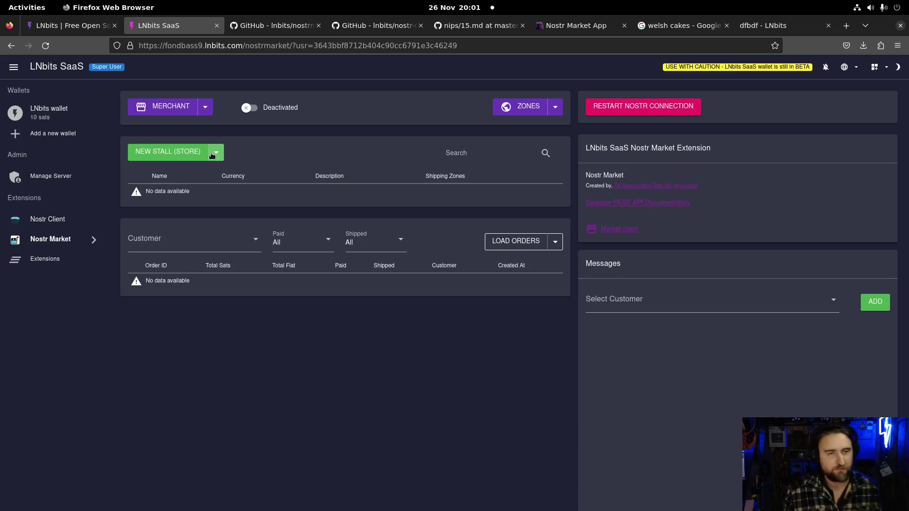
Start a new stall named 'Cakes' with the description 'Yummy cakes'.
{"action": "left_click", "coordinate": [215, 152]}
{"action": "left_click", "coordinate": [197, 174]}
{"action": "left_click", "coordinate": [392, 88]}
{"action": "type", "text": "Cakes"}
{"action": "key", "text": "Tab"}
{"action": "type", "text": "Yumm"}
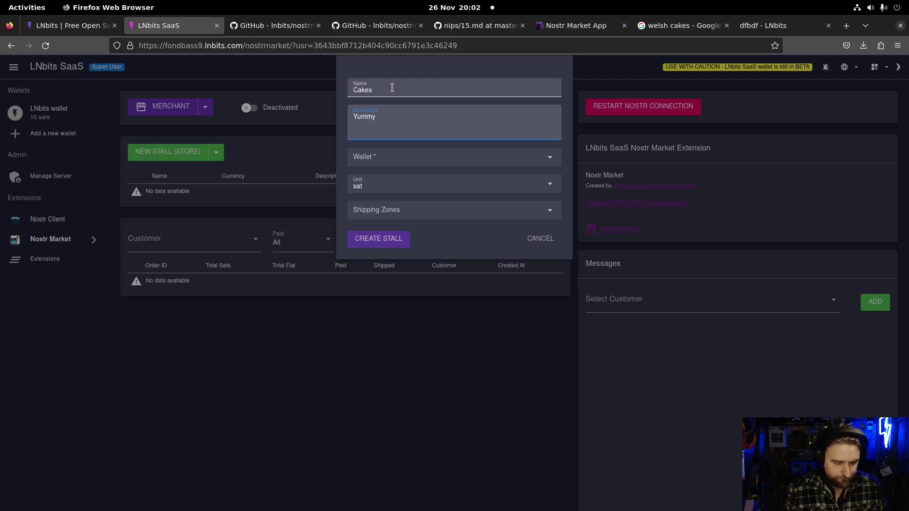
{"action": "type", "text": "y cakes"}
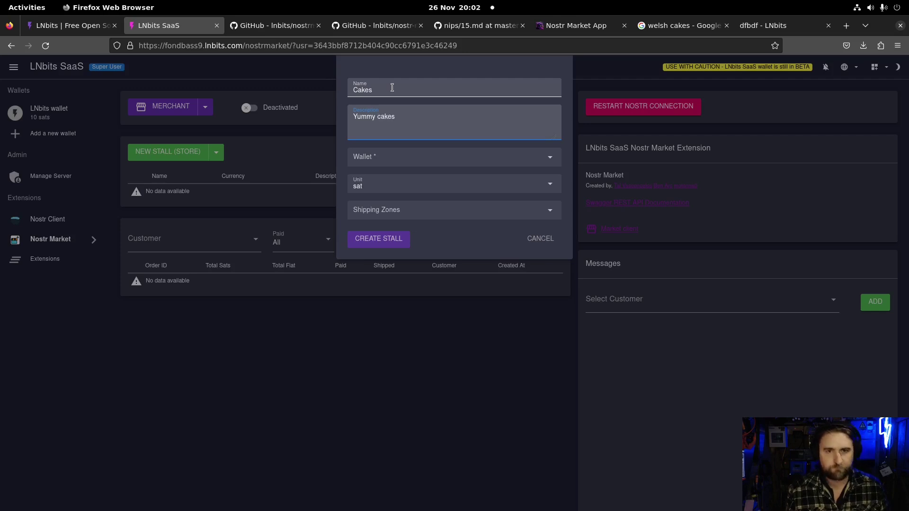
Set the stall to pay into the LNbits wallet, price in EUR and ship via eu north.
{"action": "left_click", "coordinate": [405, 157]}
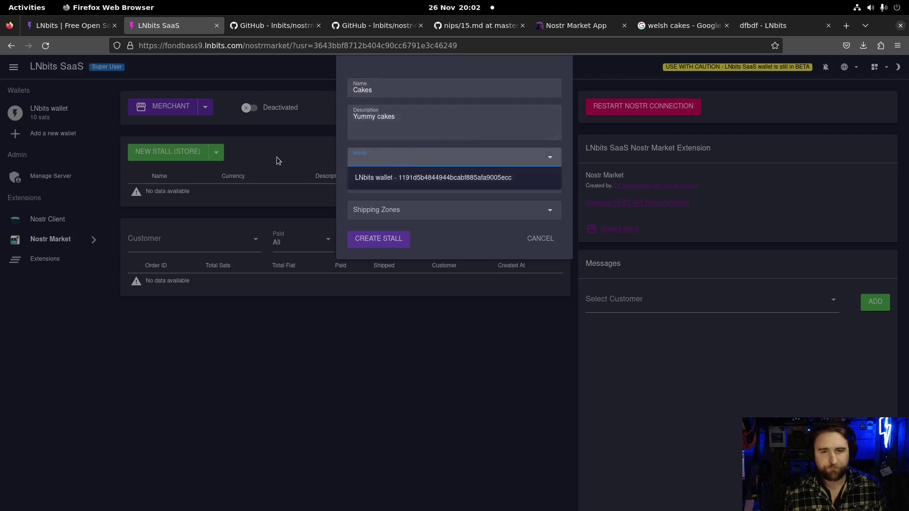
{"action": "left_click", "coordinate": [382, 180]}
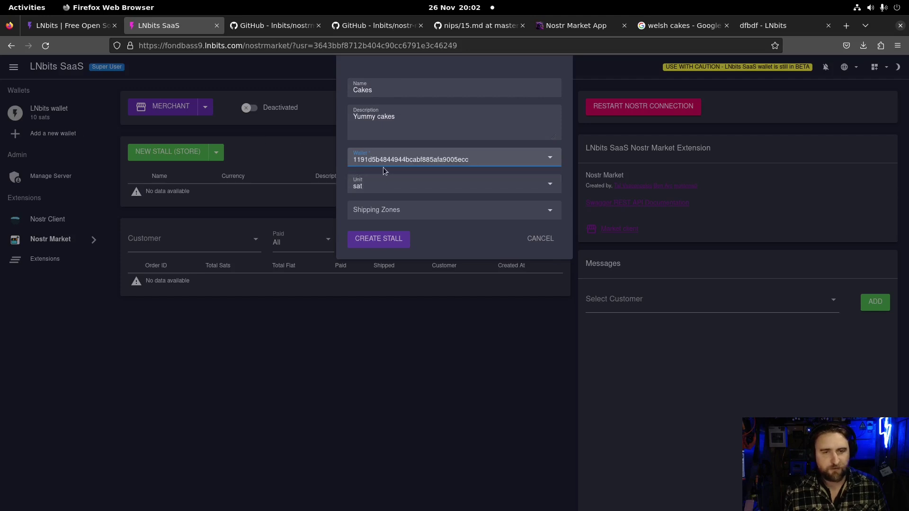
{"action": "left_click", "coordinate": [387, 190]}
{"action": "type", "text": "eur"}
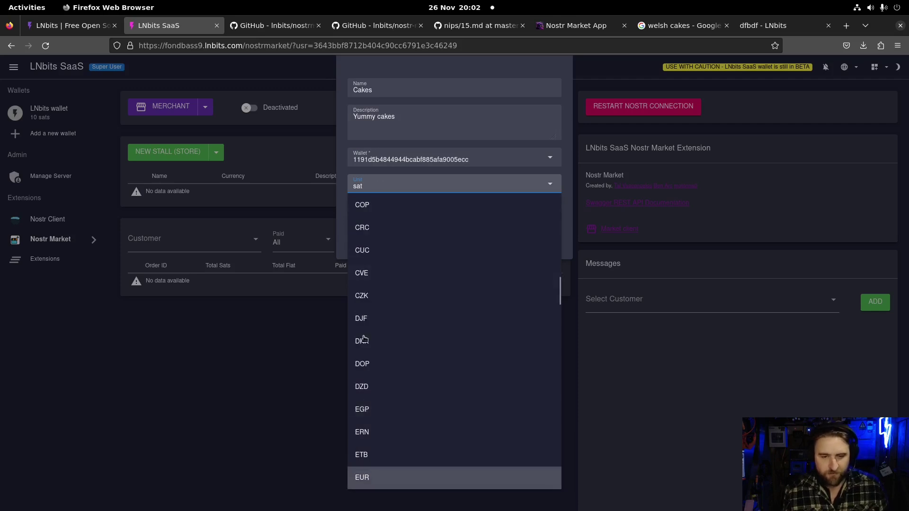
{"action": "left_click", "coordinate": [369, 478]}
{"action": "left_click", "coordinate": [369, 219]}
{"action": "left_click", "coordinate": [372, 230]}
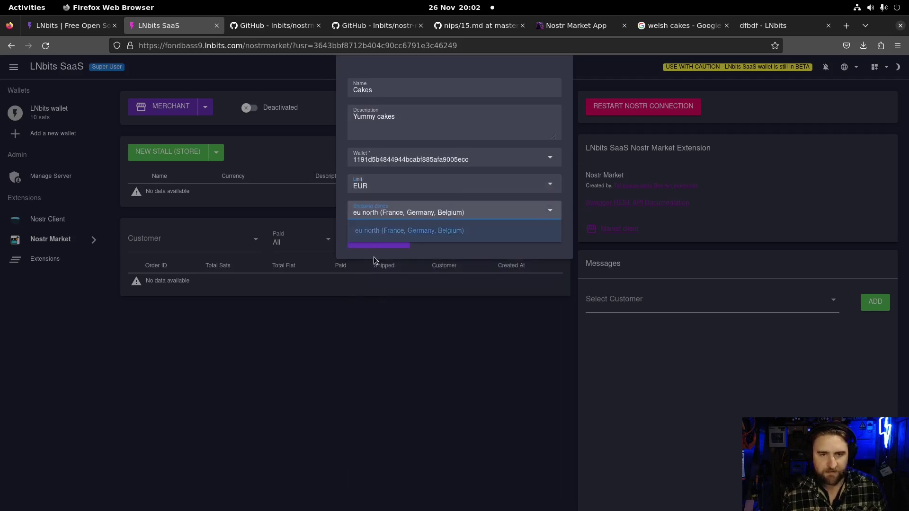
{"action": "left_click", "coordinate": [419, 248]}
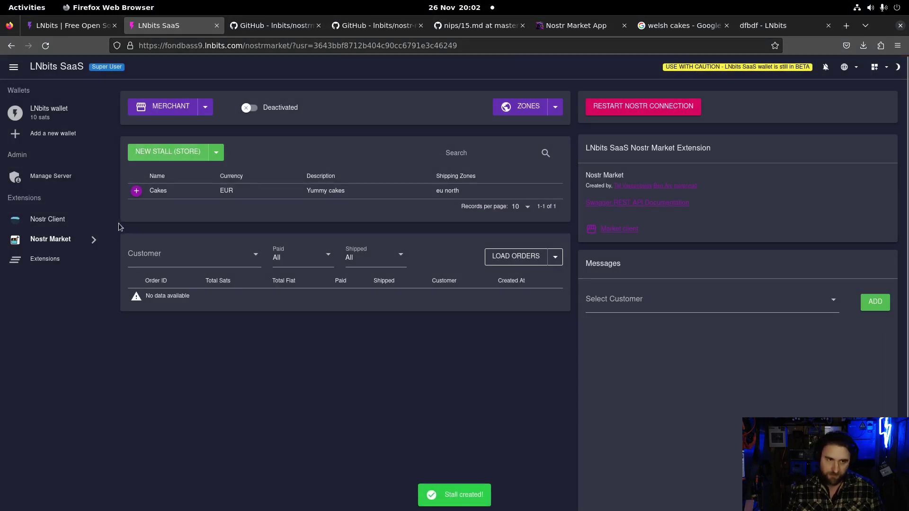
Start a Welsh Cakes product in the Cakes stall: 'Yummy Welsh cakes', price 1, quantity 1000.
{"action": "left_click", "coordinate": [137, 191]}
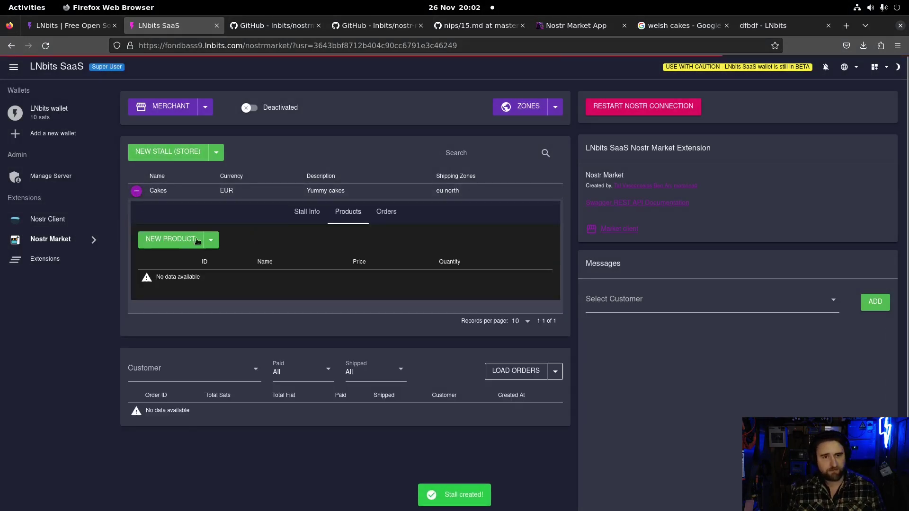
{"action": "left_click", "coordinate": [194, 240]}
{"action": "left_click", "coordinate": [411, 92]}
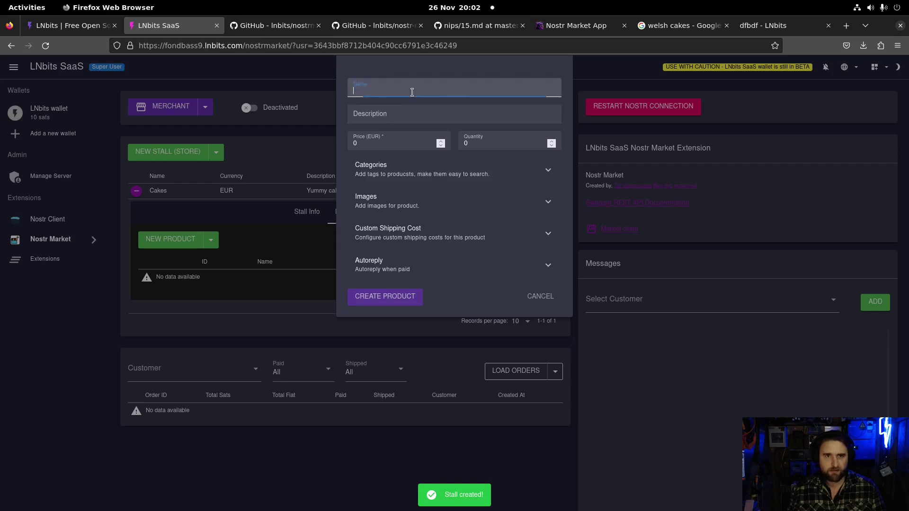
{"action": "type", "text": "W"}
{"action": "type", "text": "elsh "}
{"action": "type", "text": "X"}
{"action": "key", "text": "BackSpace"}
{"action": "key", "text": "BackSpace"}
{"action": "type", "text": "Cakes"}
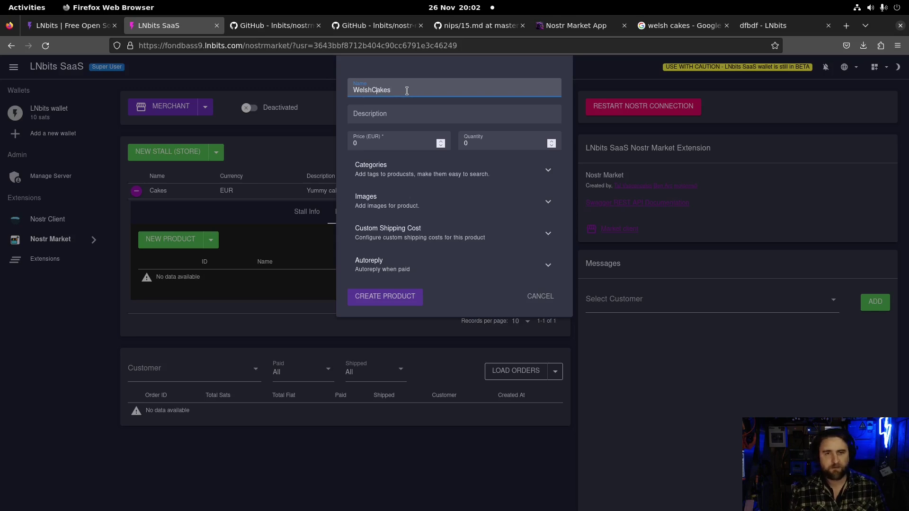
{"action": "key", "text": "Tab"}
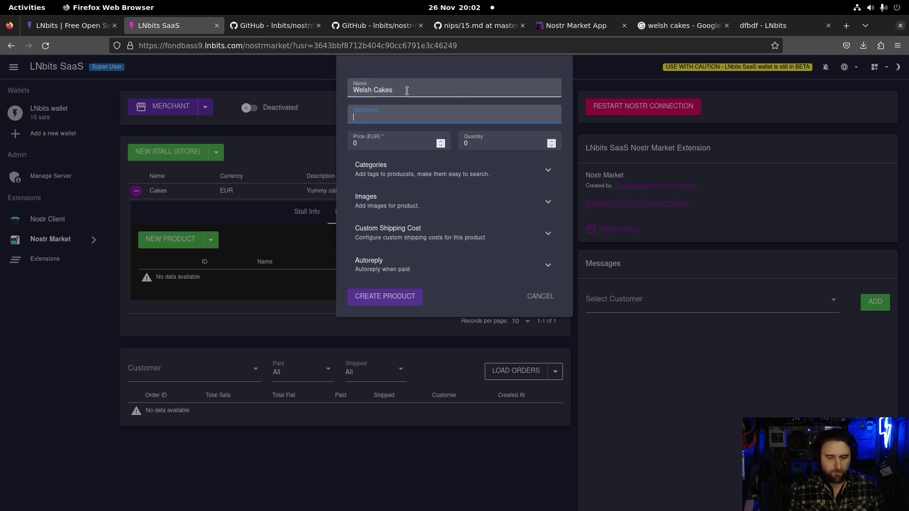
{"action": "type", "text": "Yummy Welsh cakes"}
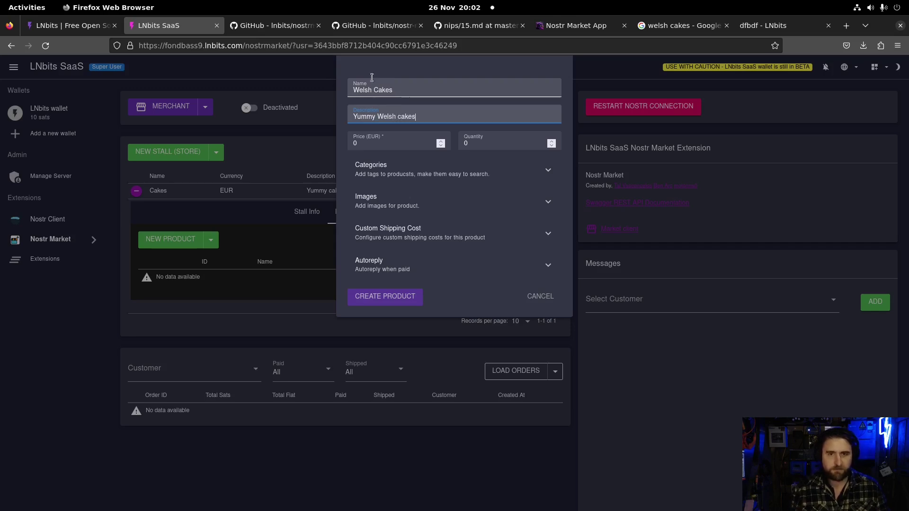
{"action": "key", "text": "Tab"}
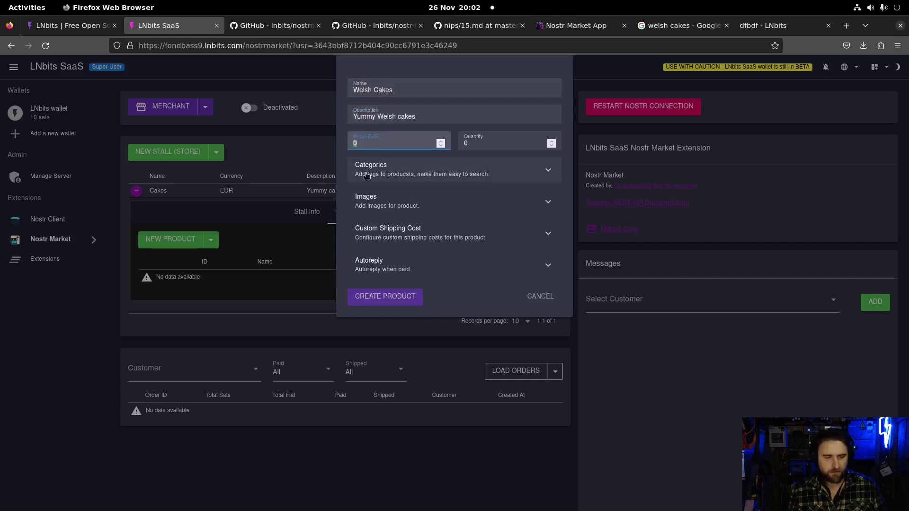
{"action": "type", "text": "1"}
{"action": "key", "text": "Tab"}
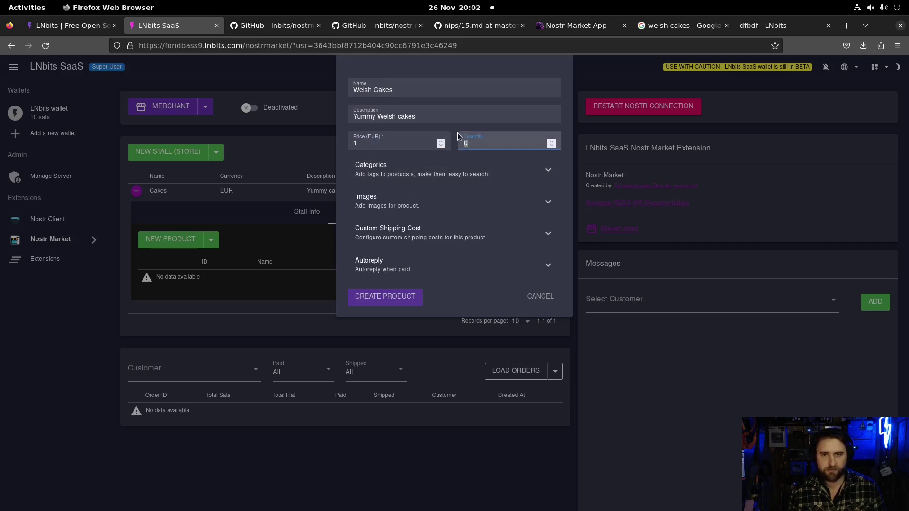
{"action": "type", "text": "1000"}
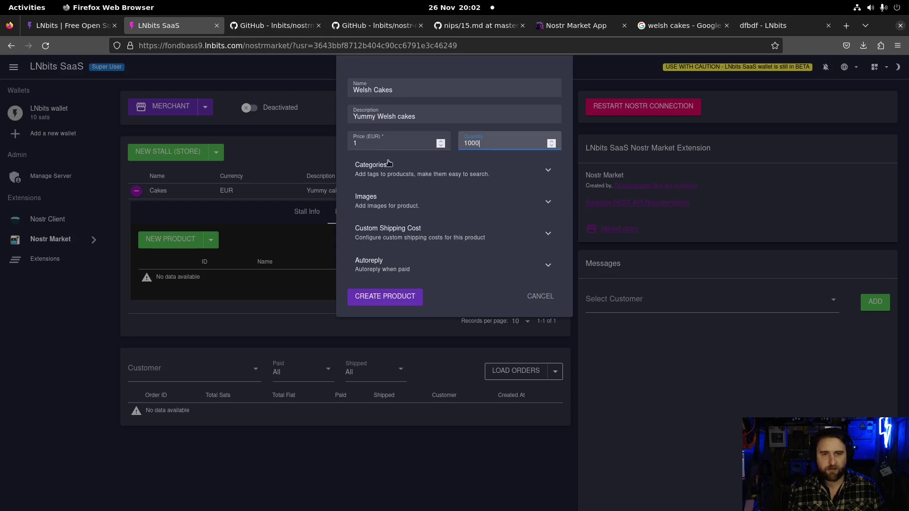
Tag the product with the categories cakes, cake and bakery.
{"action": "left_click", "coordinate": [388, 175]}
{"action": "left_click", "coordinate": [387, 198]}
{"action": "type", "text": "cake"}
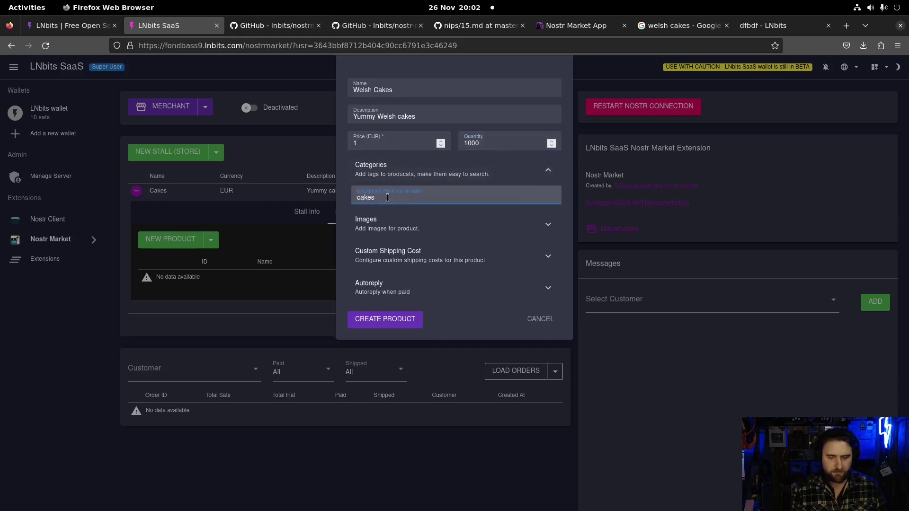
{"action": "type", "text": "s"}
{"action": "key", "text": "Return"}
{"action": "type", "text": "cake"}
{"action": "key", "text": "Return"}
{"action": "type", "text": "bakery"}
{"action": "key", "text": "Return"}
{"action": "left_click", "coordinate": [379, 222]}
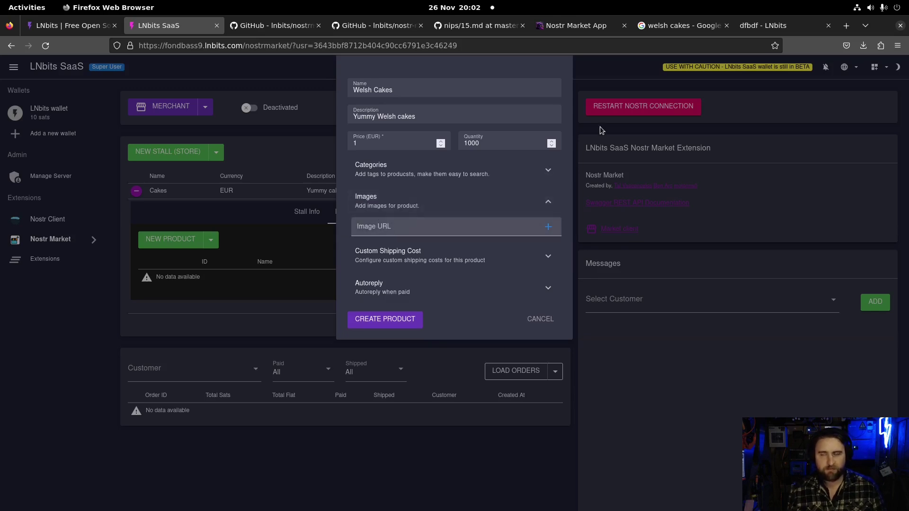
Attach a Google Images Welsh cakes photo link to the product as Welsh-Cakes-thumbnail-scaled.jpg.
{"action": "left_click", "coordinate": [654, 28]}
{"action": "right_click", "coordinate": [663, 220]}
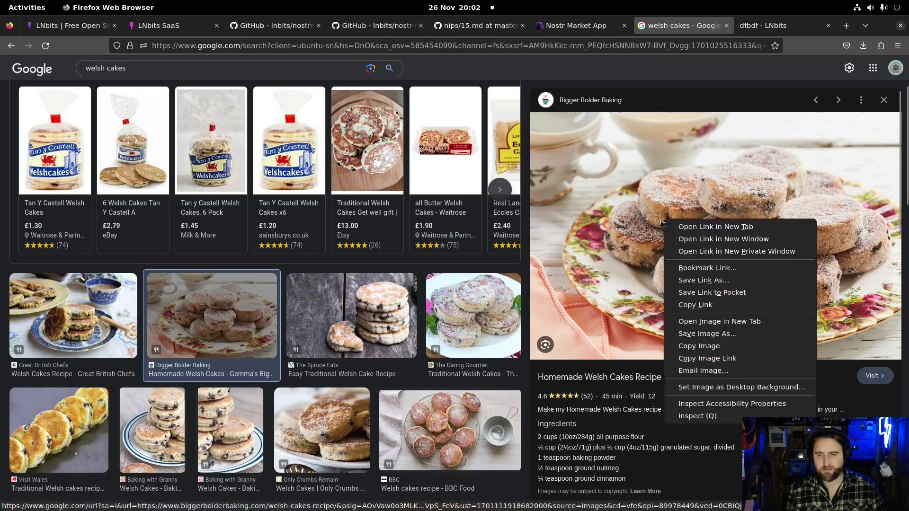
{"action": "left_click", "coordinate": [707, 358]}
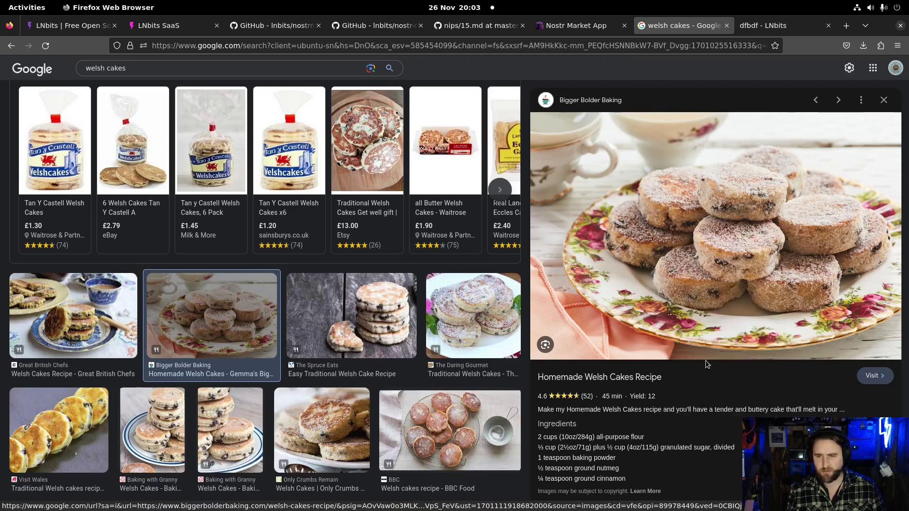
{"action": "left_click", "coordinate": [161, 30]}
{"action": "left_click", "coordinate": [426, 227]}
{"action": "key", "text": "ctrl+v"}
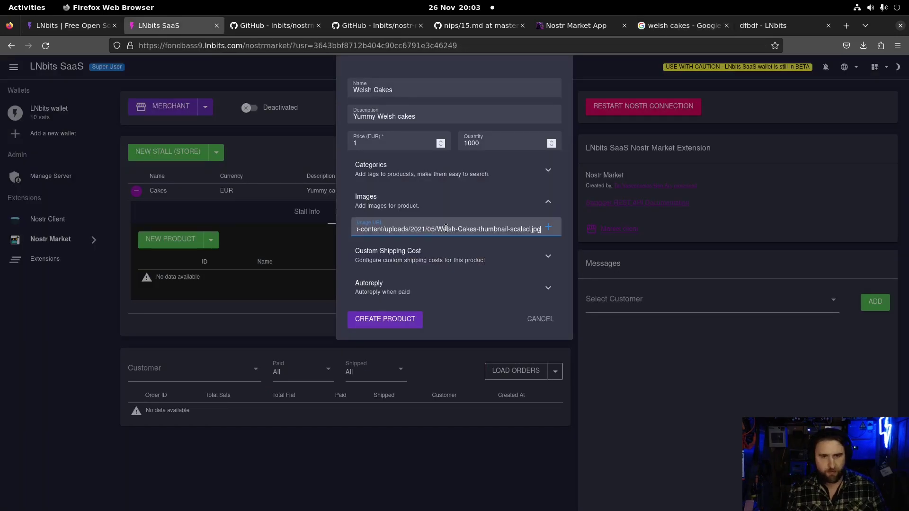
{"action": "left_click", "coordinate": [548, 227]}
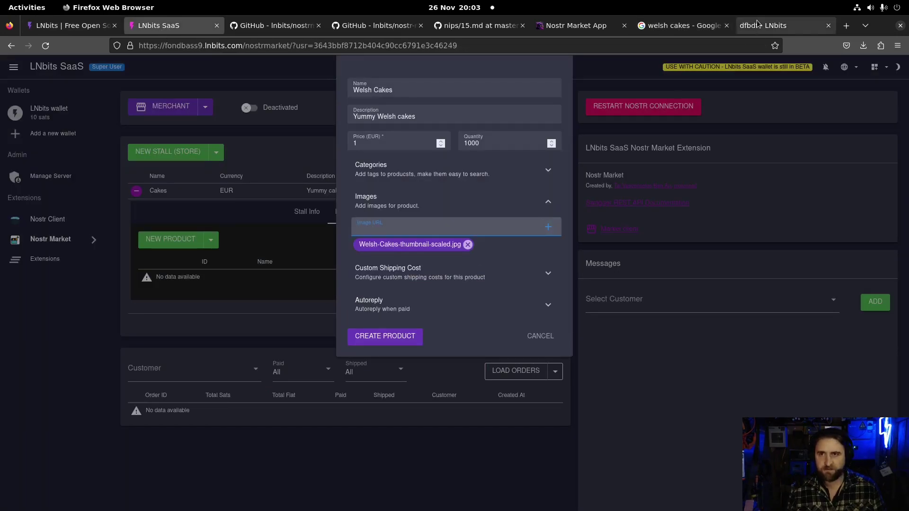
Copy the image link of The Spruce Eats' Welsh cake photo.
{"action": "left_click", "coordinate": [691, 25]}
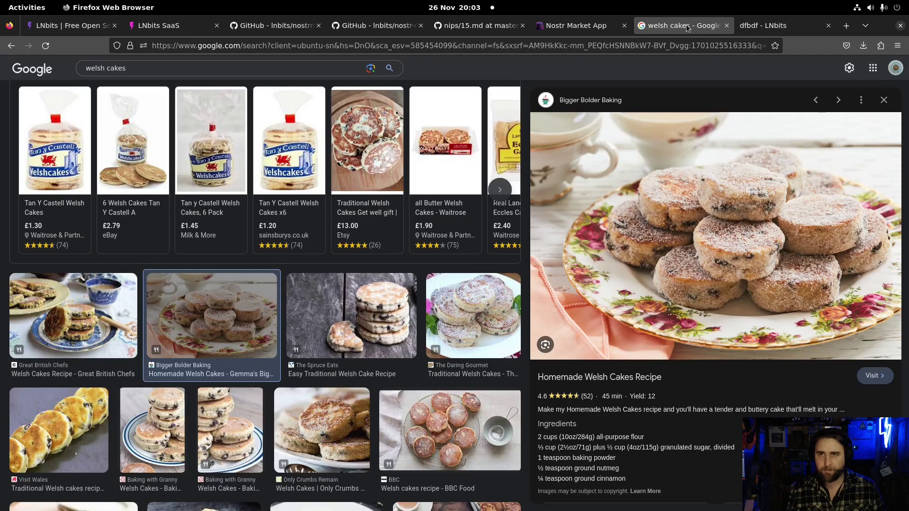
{"action": "left_click", "coordinate": [352, 308]}
{"action": "right_click", "coordinate": [726, 188]}
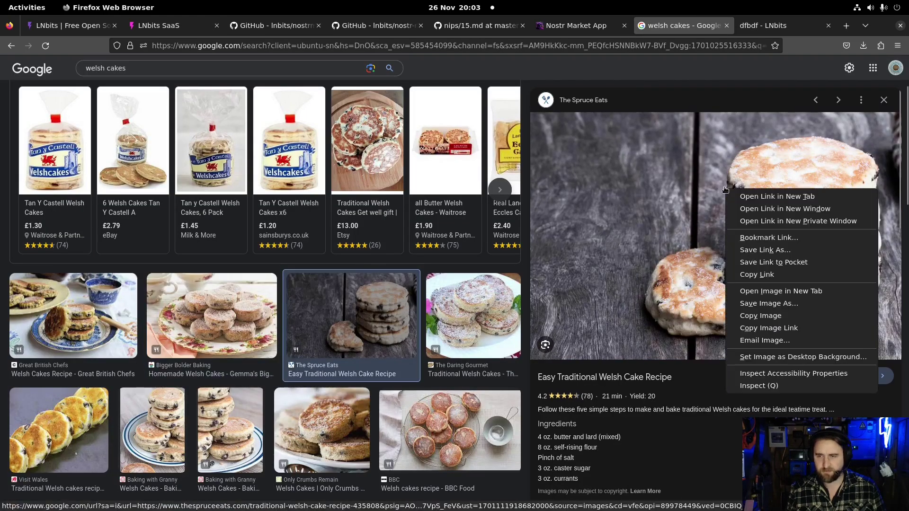
{"action": "left_click", "coordinate": [769, 329]}
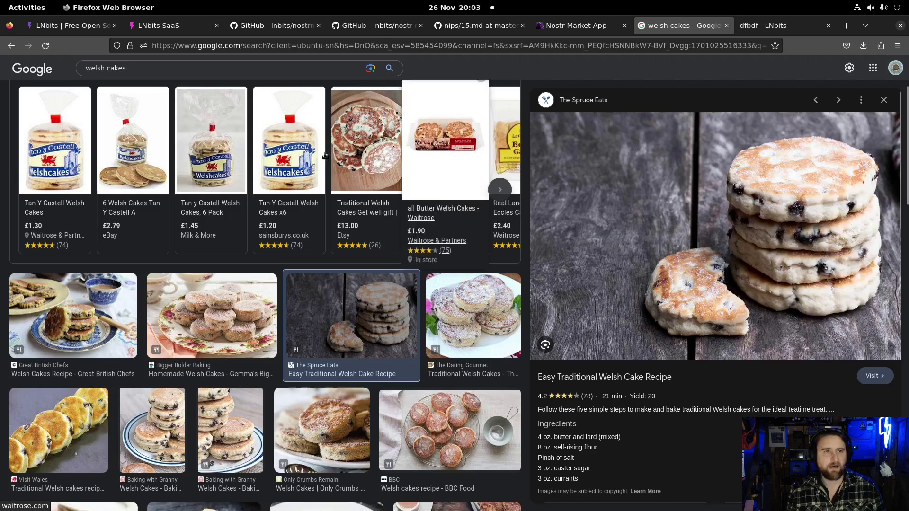
Add the second Welsh cakes photo link as another product image.
{"action": "left_click", "coordinate": [174, 26]}
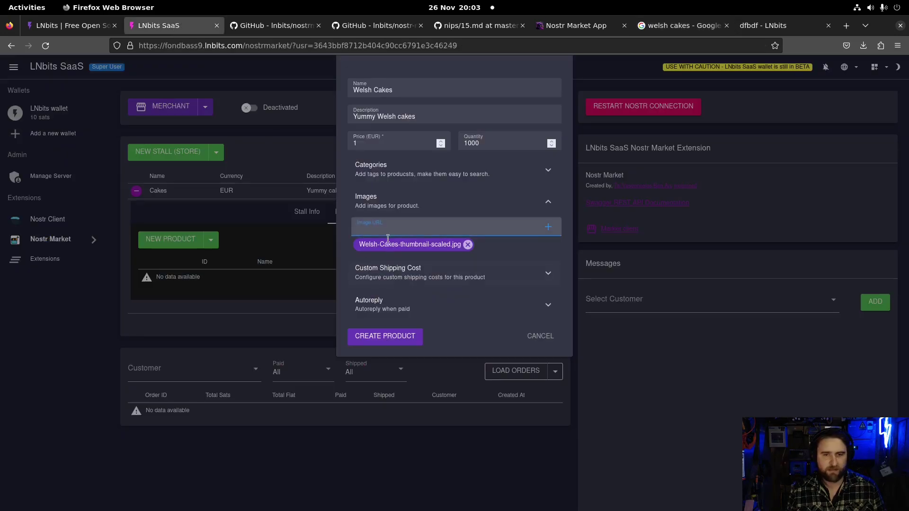
{"action": "right_click", "coordinate": [388, 234]}
{"action": "left_click", "coordinate": [420, 293]}
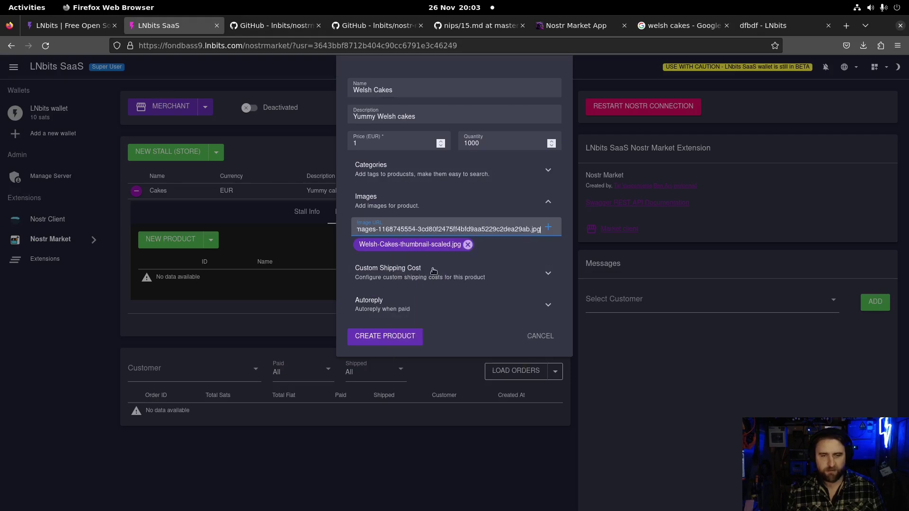
{"action": "left_click", "coordinate": [549, 227]}
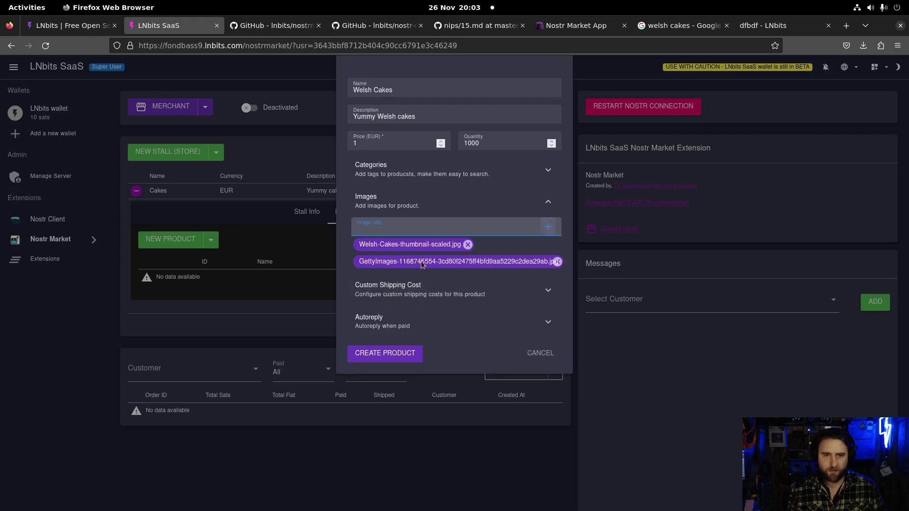
Send a 'Thanks for your purchase!' message when paid, and create the product.
{"action": "left_click", "coordinate": [400, 289]}
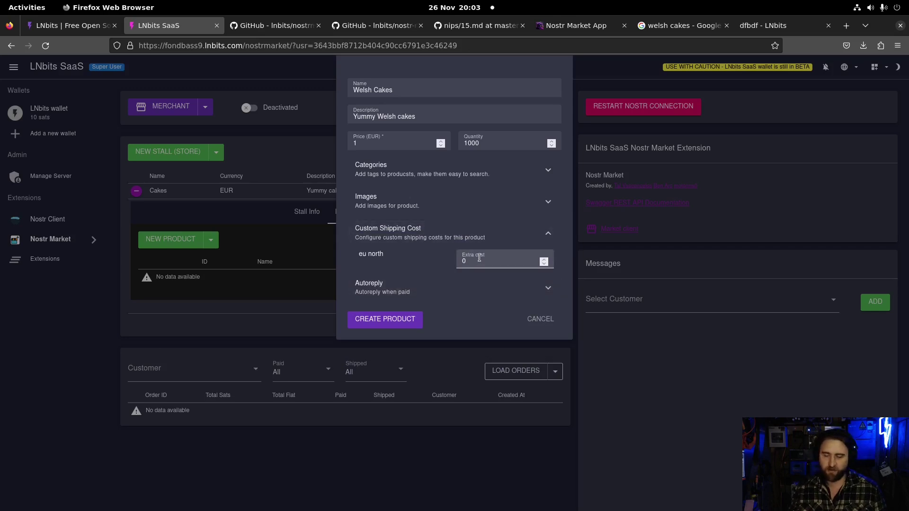
{"action": "left_click", "coordinate": [397, 285]}
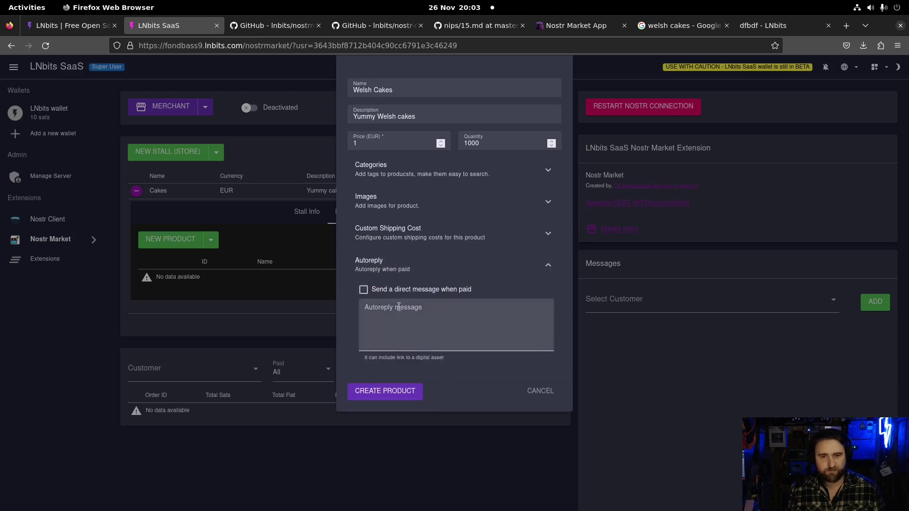
{"action": "left_click", "coordinate": [363, 289]}
{"action": "left_click", "coordinate": [385, 311]}
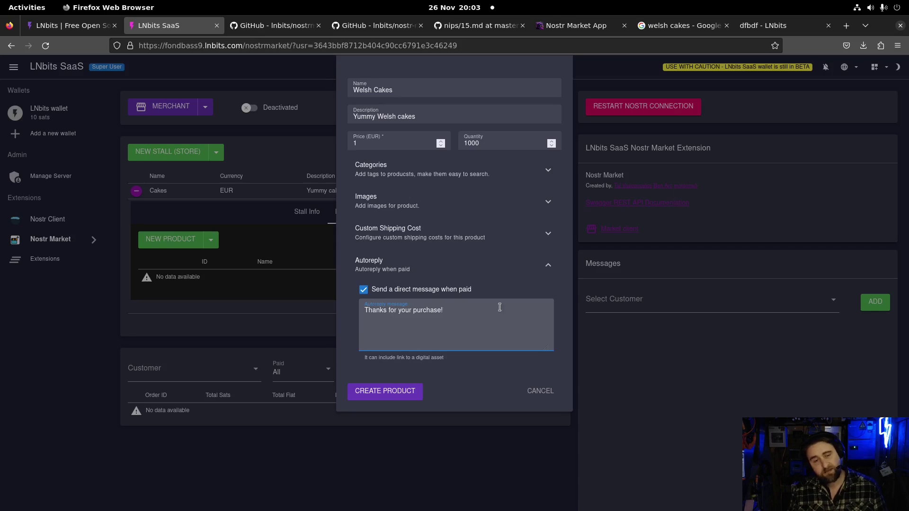
{"action": "left_click", "coordinate": [407, 394]}
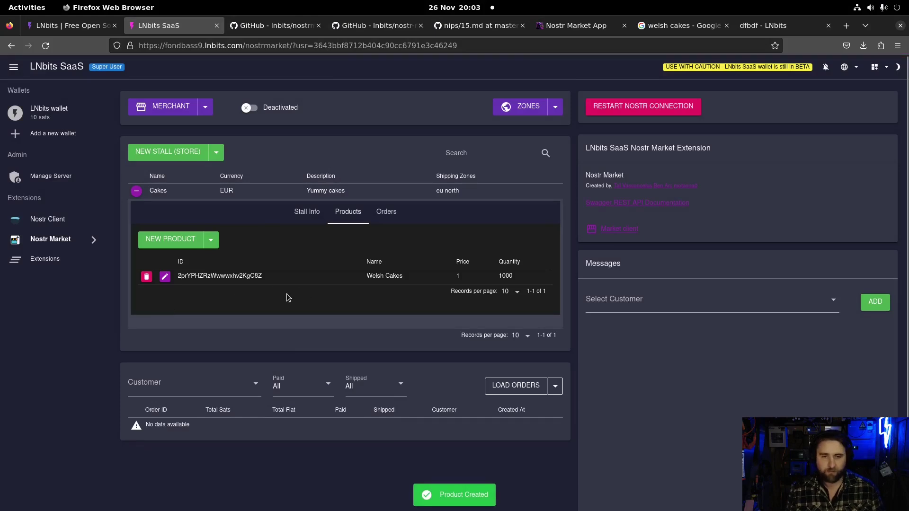
Activate the merchant and copy its public key from the Show Keys QR code.
{"action": "left_click", "coordinate": [248, 107]}
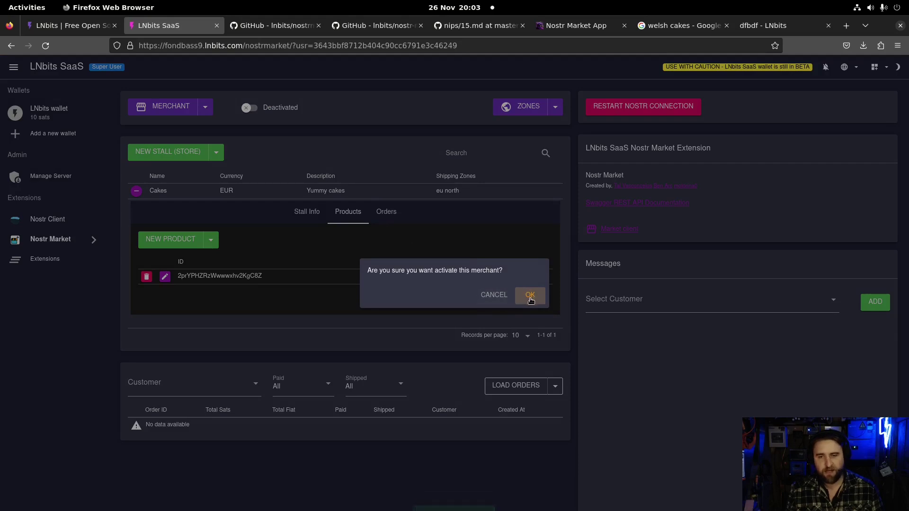
{"action": "left_click", "coordinate": [529, 297]}
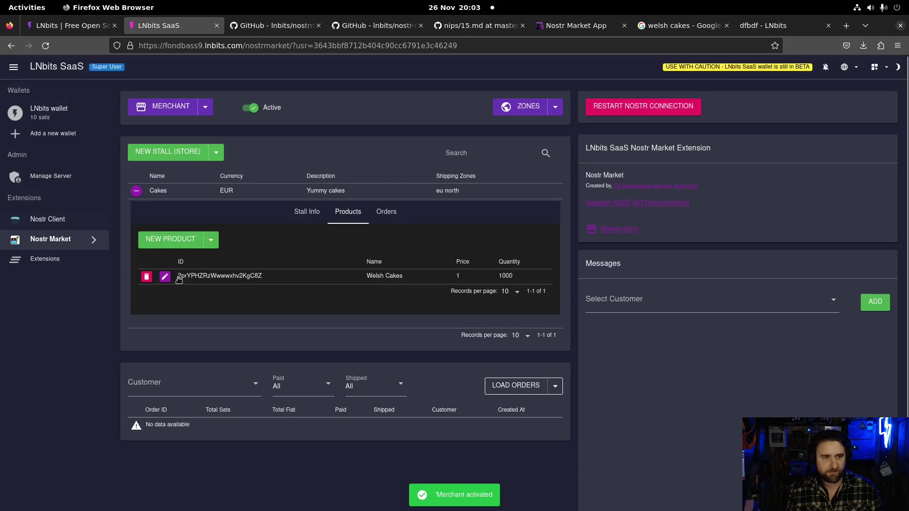
{"action": "left_click", "coordinate": [205, 108]}
{"action": "left_click", "coordinate": [135, 147]}
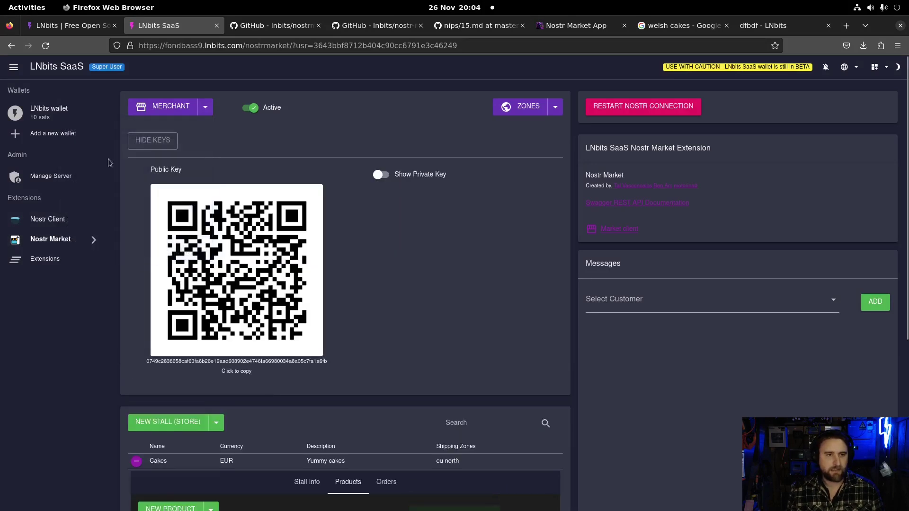
{"action": "left_click", "coordinate": [233, 283]}
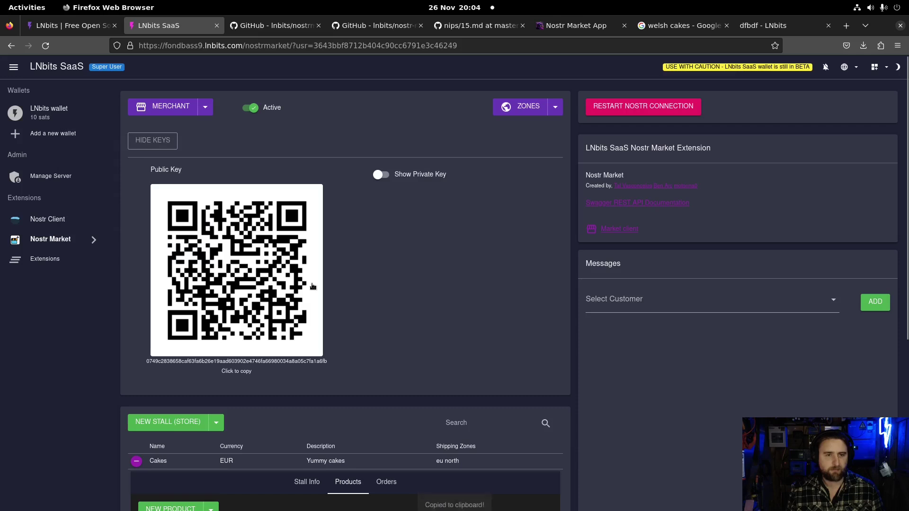
{"action": "left_click", "coordinate": [578, 27]}
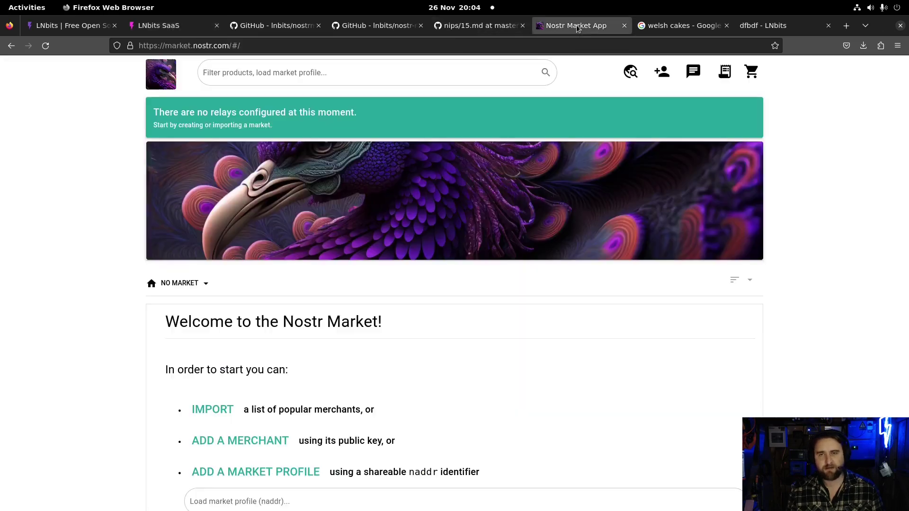
Add the merchant by pasting its public key, then review the market's relay list.
{"action": "left_click", "coordinate": [260, 451]}
{"action": "left_click", "coordinate": [331, 433]}
{"action": "key", "text": "ctrl+v"}
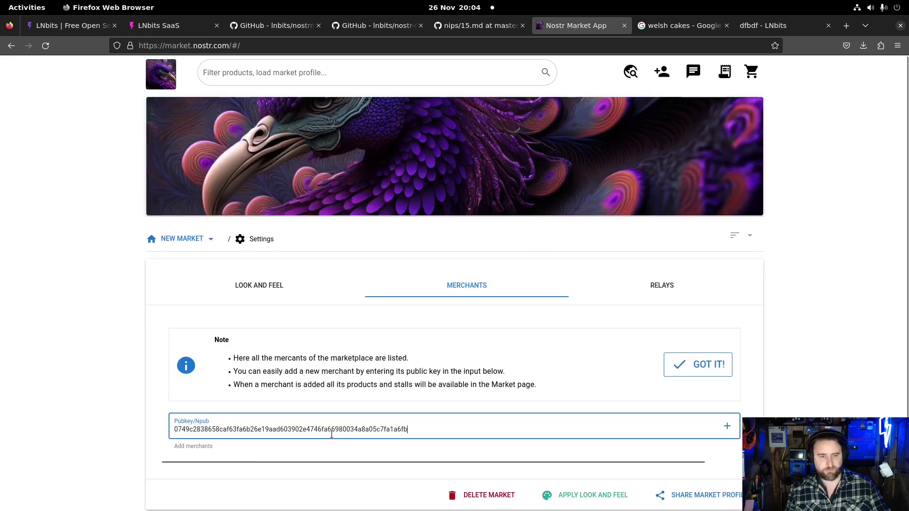
{"action": "left_click", "coordinate": [727, 427]}
{"action": "scroll", "coordinate": [477, 384], "scroll_direction": "down", "scroll_amount": 1}
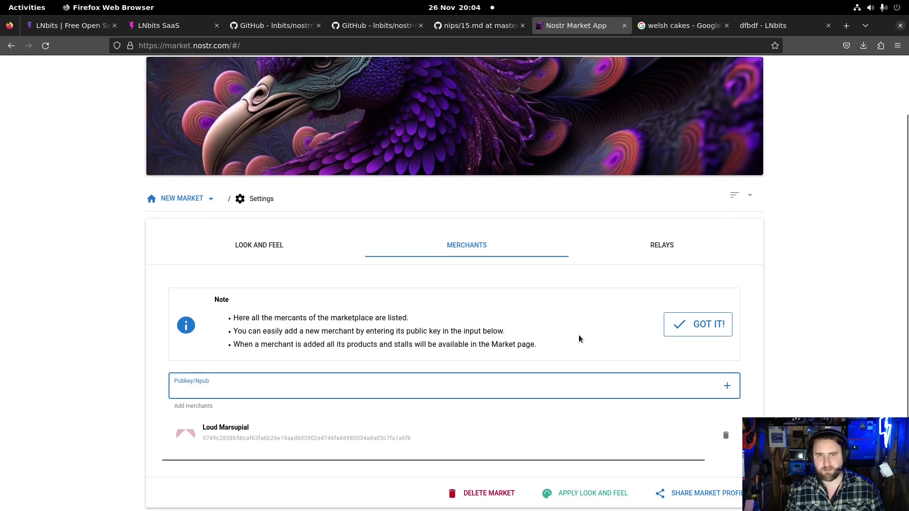
{"action": "scroll", "coordinate": [577, 334], "scroll_direction": "up", "scroll_amount": 1}
{"action": "scroll", "coordinate": [575, 334], "scroll_direction": "down", "scroll_amount": 1}
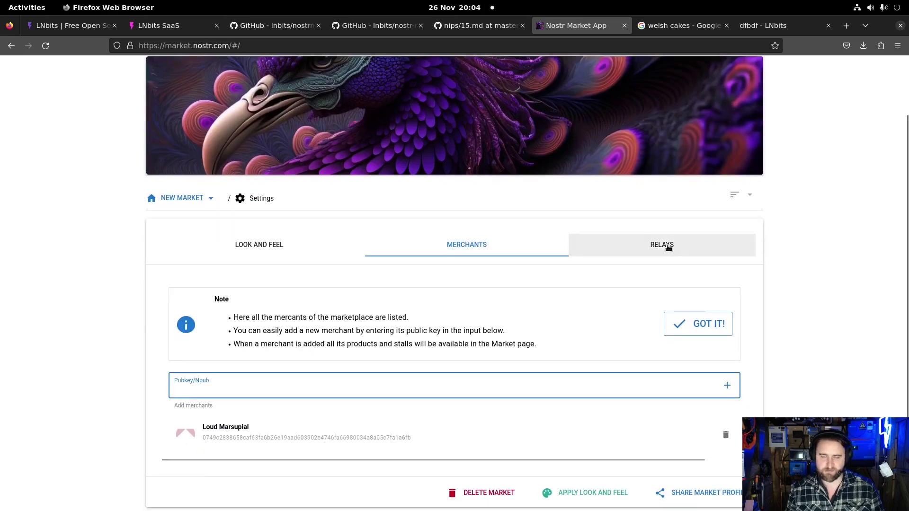
{"action": "left_click", "coordinate": [663, 246]}
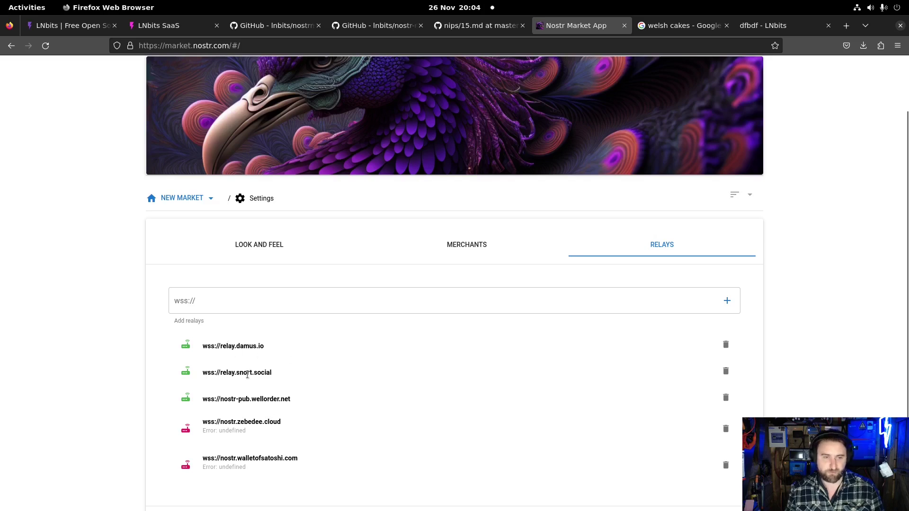
{"action": "left_click", "coordinate": [501, 243]}
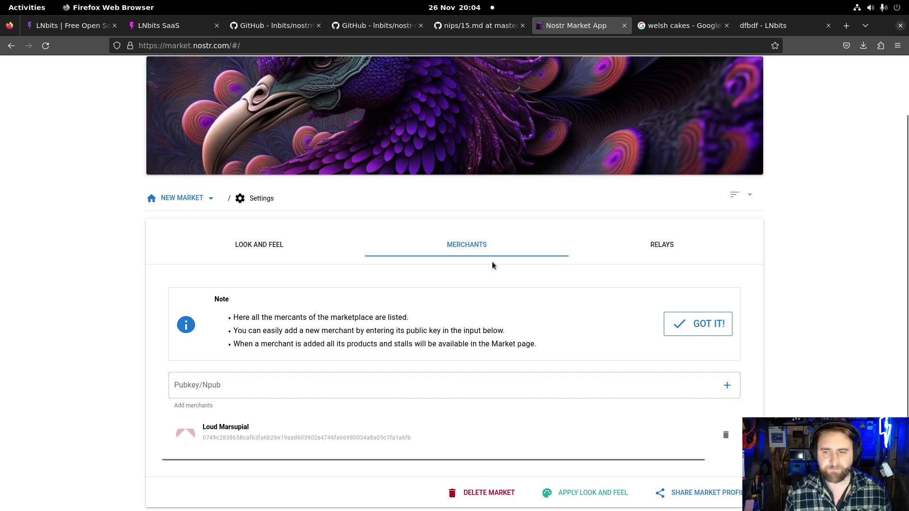
{"action": "scroll", "coordinate": [492, 269], "scroll_direction": "up", "scroll_amount": 2}
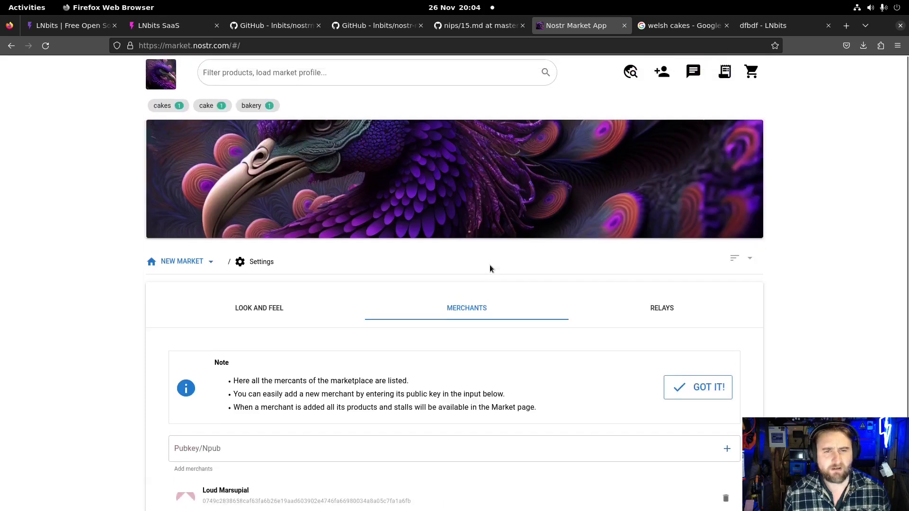
Open the Welsh Cakes product details and copy its shareable link.
{"action": "left_click", "coordinate": [163, 269]}
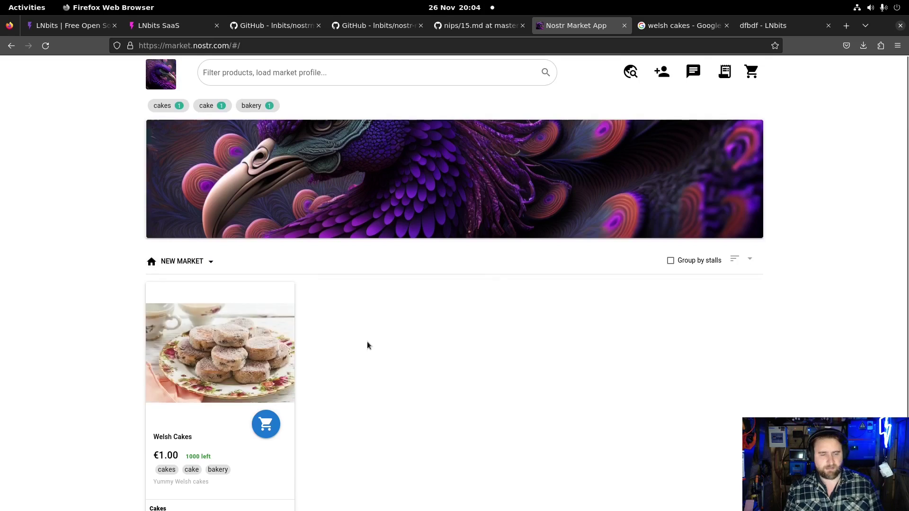
{"action": "scroll", "coordinate": [365, 342], "scroll_direction": "down", "scroll_amount": 1}
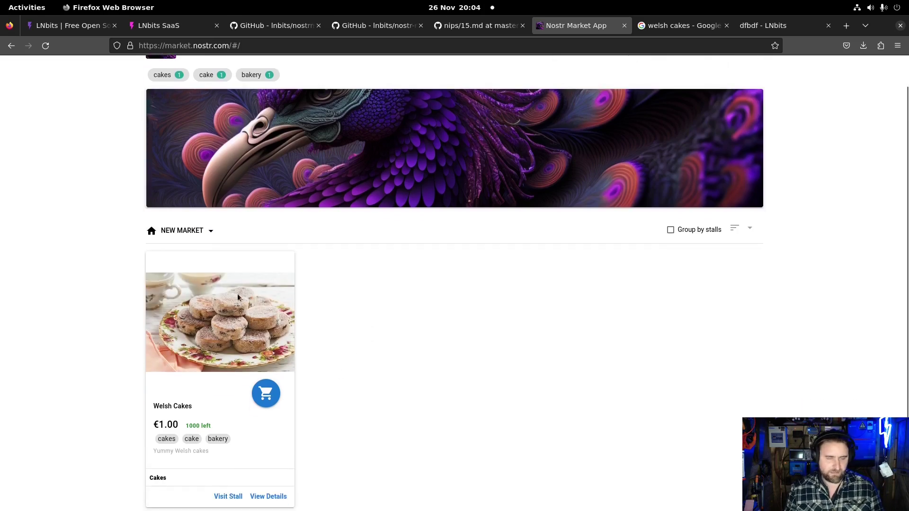
{"action": "left_click", "coordinate": [283, 497]}
{"action": "scroll", "coordinate": [387, 469], "scroll_direction": "down", "scroll_amount": 3}
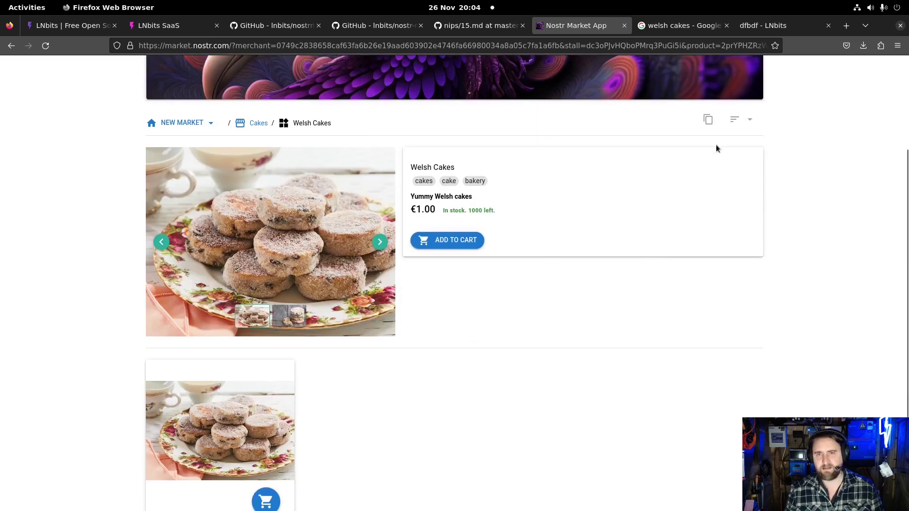
{"action": "left_click", "coordinate": [708, 122]}
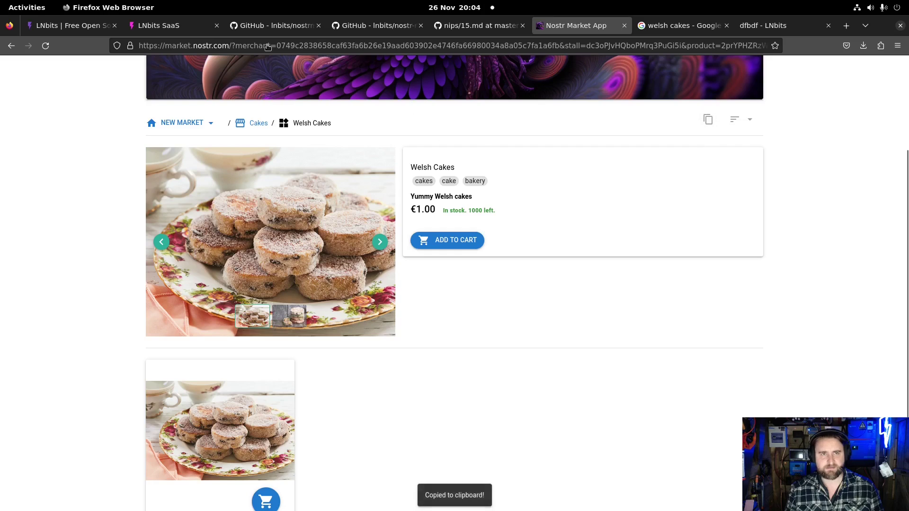
Load the copied product link in a private window, accept the merchant, then close it.
{"action": "key", "text": "alt+f"}
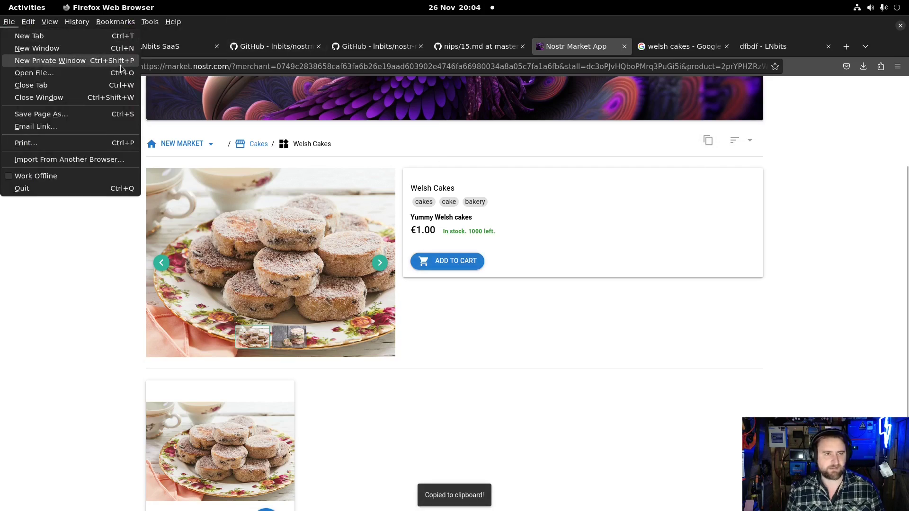
{"action": "left_click", "coordinate": [195, 70]}
{"action": "key", "text": "ctrl+v"}
{"action": "key", "text": "Return"}
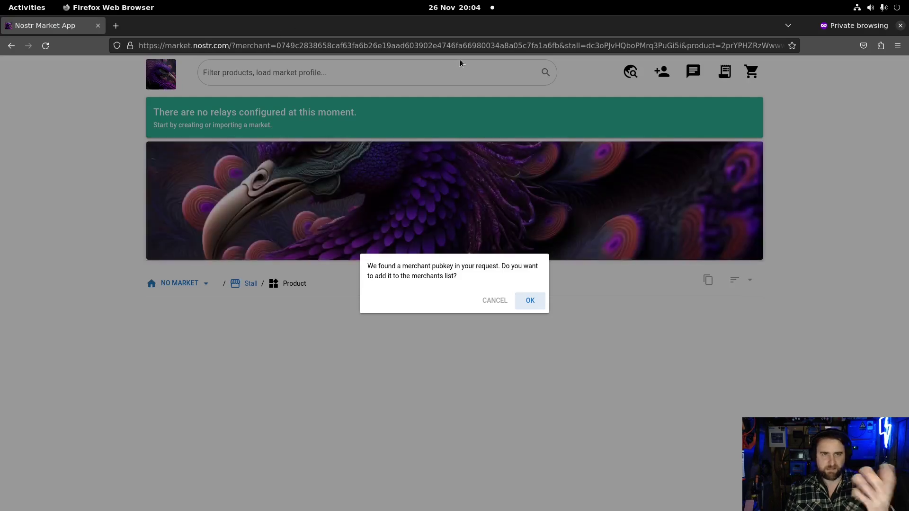
{"action": "left_click", "coordinate": [530, 301]}
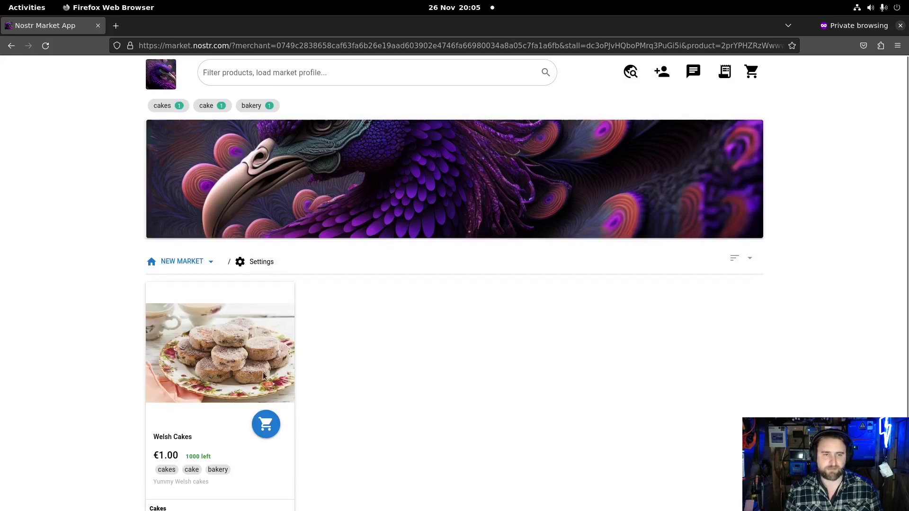
{"action": "left_click", "coordinate": [900, 25]}
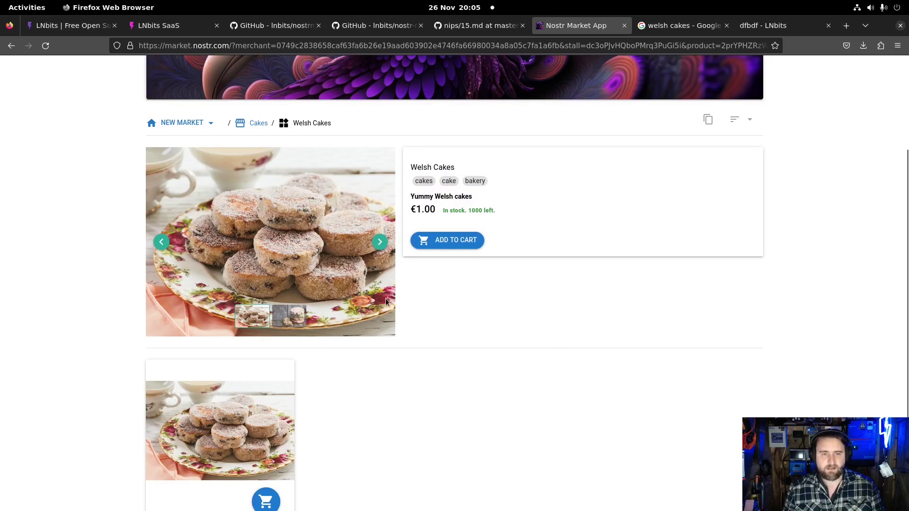
Add Welsh Cakes to the cart and open the shopping cart.
{"action": "left_click", "coordinate": [380, 241]}
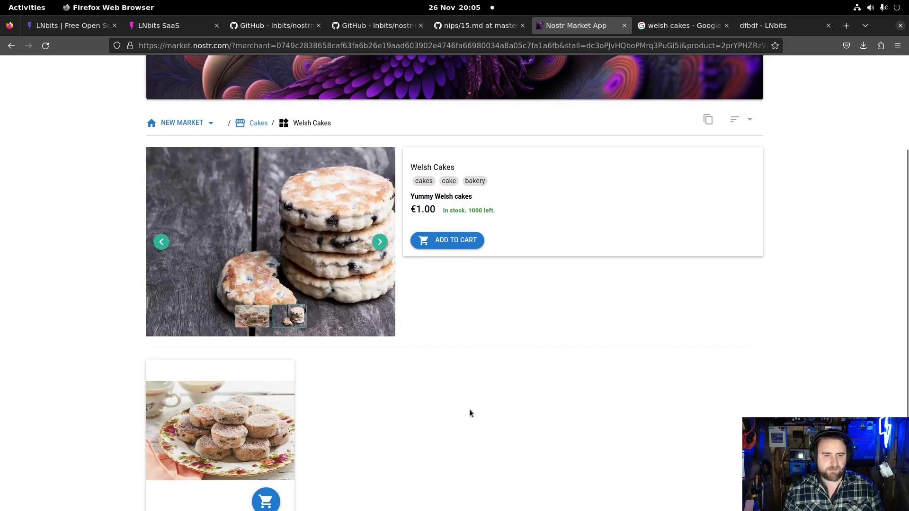
{"action": "left_click", "coordinate": [454, 239]}
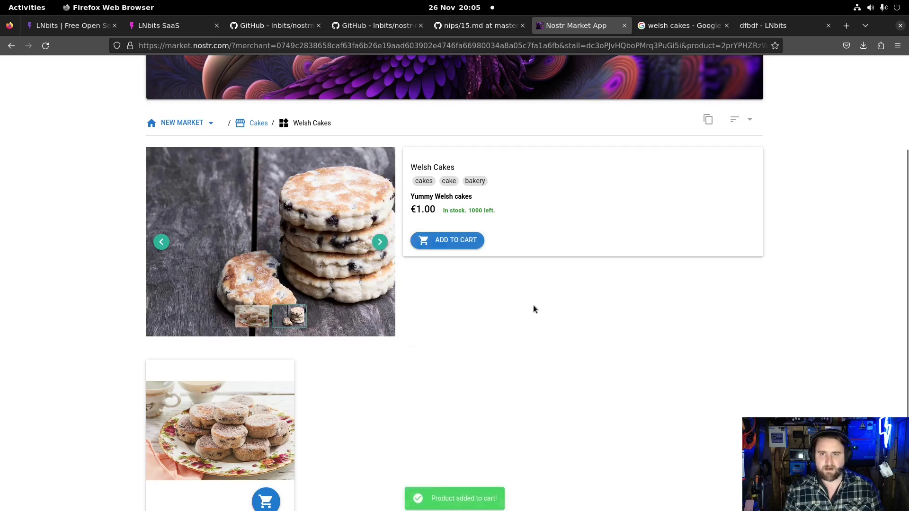
{"action": "scroll", "coordinate": [708, 300], "scroll_direction": "up", "scroll_amount": 3}
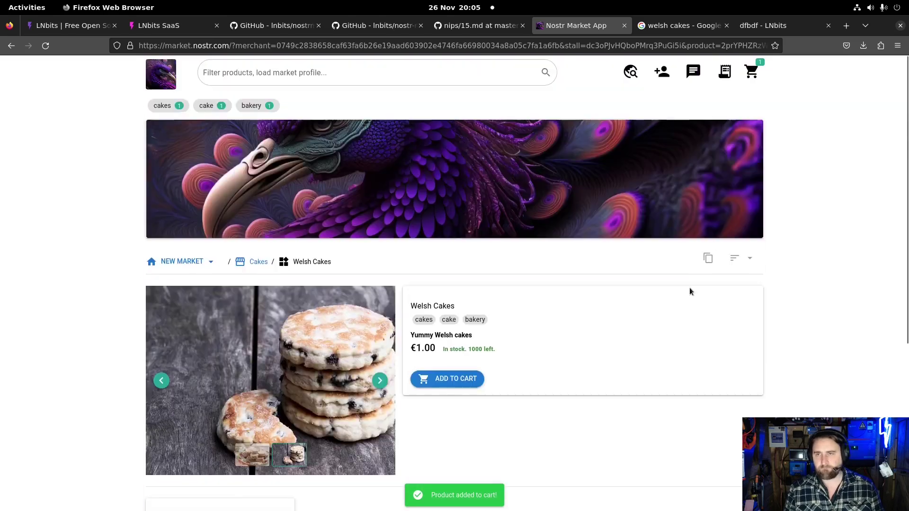
{"action": "left_click", "coordinate": [752, 71]}
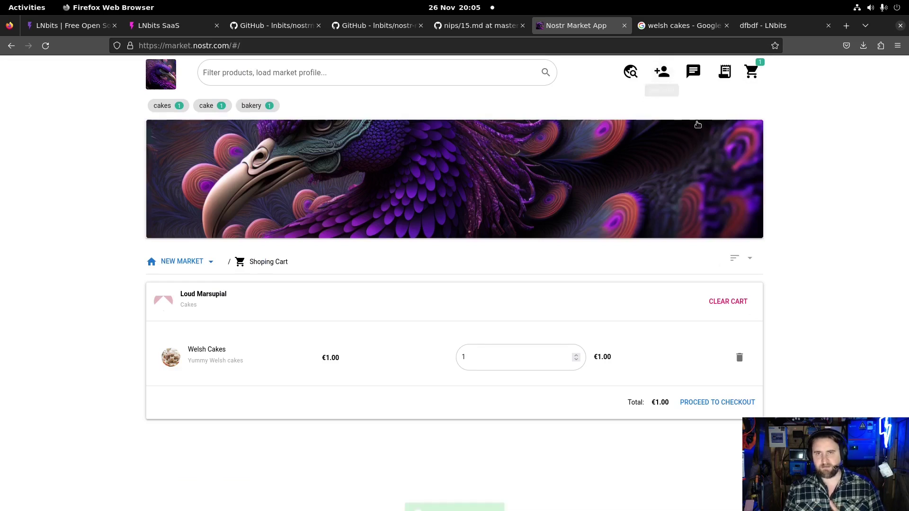
Proceed through checkout to the order details form and place the Cakes order.
{"action": "left_click", "coordinate": [741, 401]}
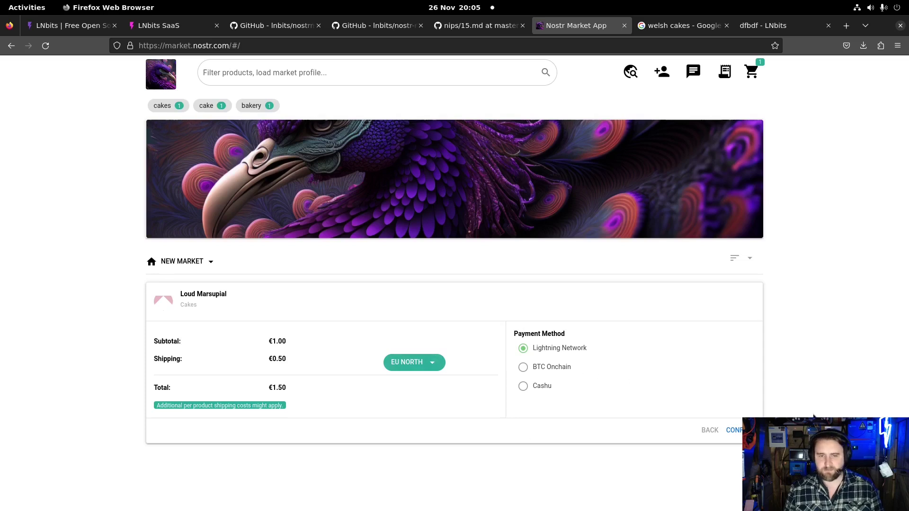
{"action": "left_click", "coordinate": [734, 429]}
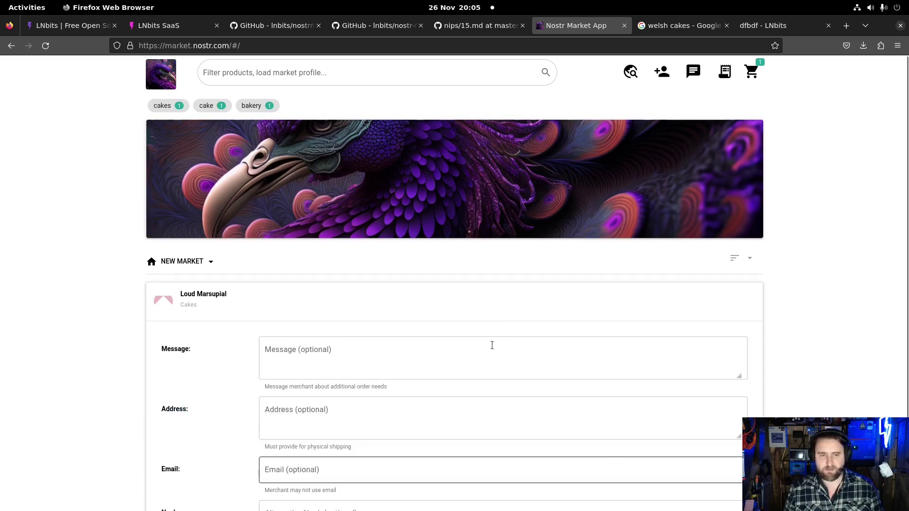
{"action": "scroll", "coordinate": [472, 328], "scroll_direction": "down", "scroll_amount": 2}
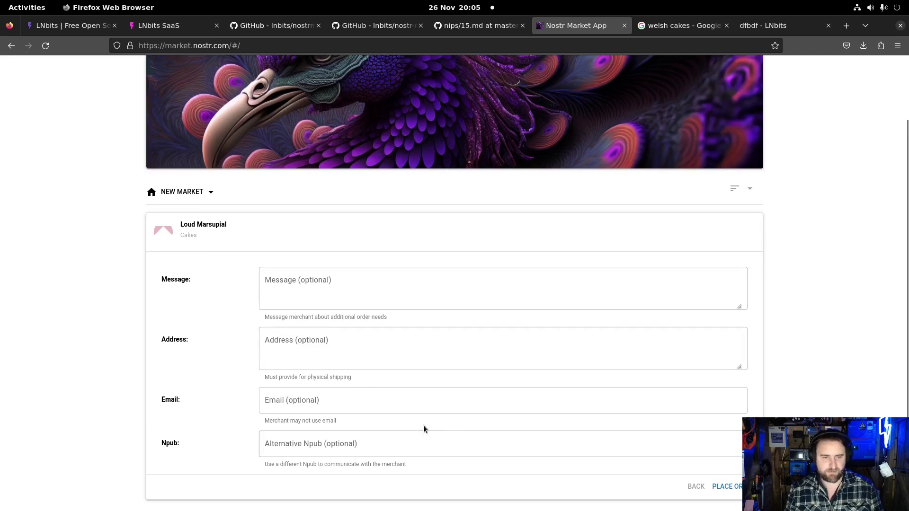
{"action": "left_click", "coordinate": [736, 490]}
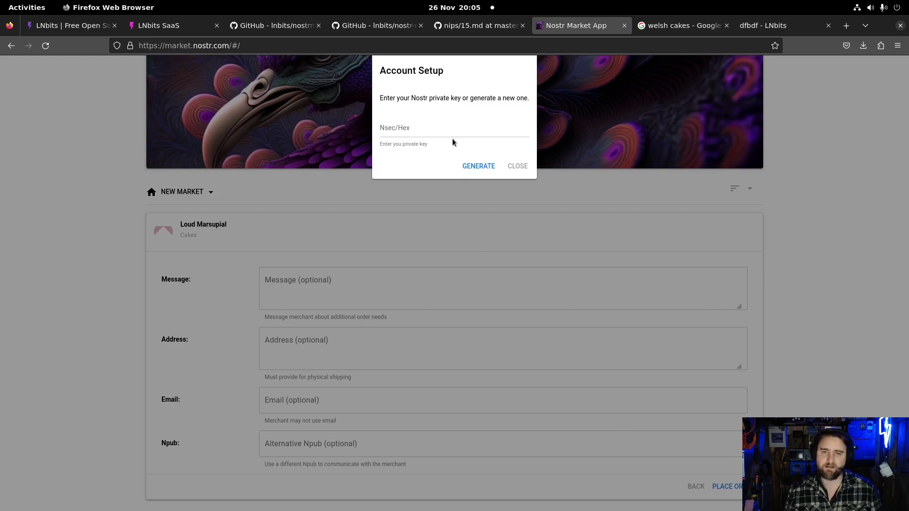
Log in with a newly generated Nostr key and place the Welsh Cakes order.
{"action": "left_click", "coordinate": [478, 168]}
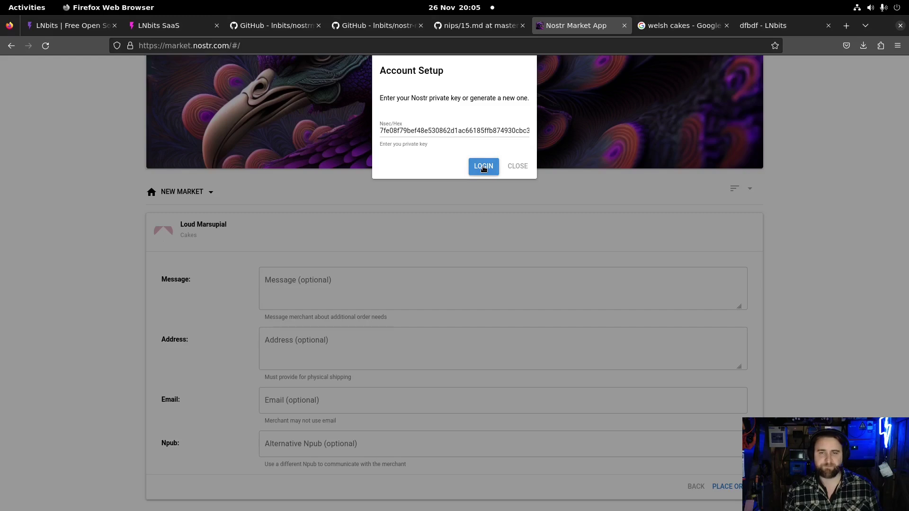
{"action": "left_click", "coordinate": [483, 167]}
{"action": "left_click", "coordinate": [740, 492]}
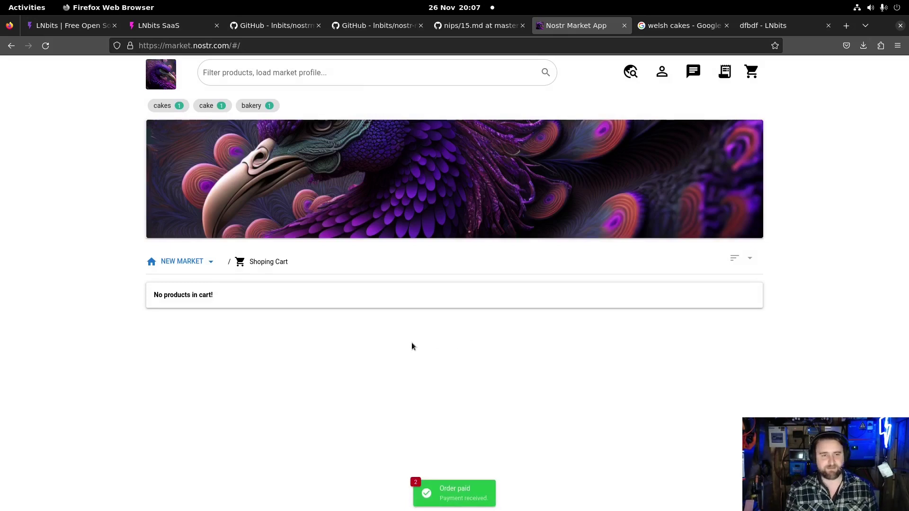
Check the paid Cakes order, then send Loud Marsupial 'Cool. Please ship asap. I need those cakes!'.
{"action": "left_click", "coordinate": [730, 76]}
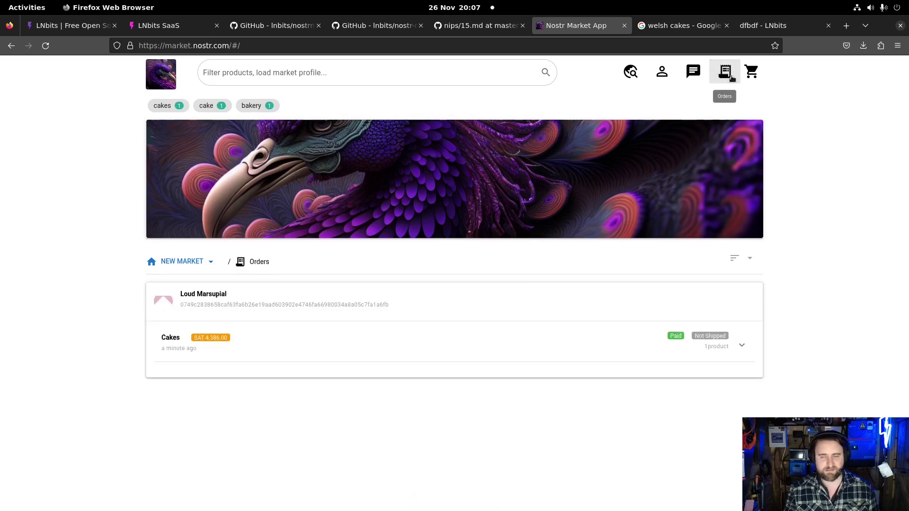
{"action": "left_click", "coordinate": [300, 346]}
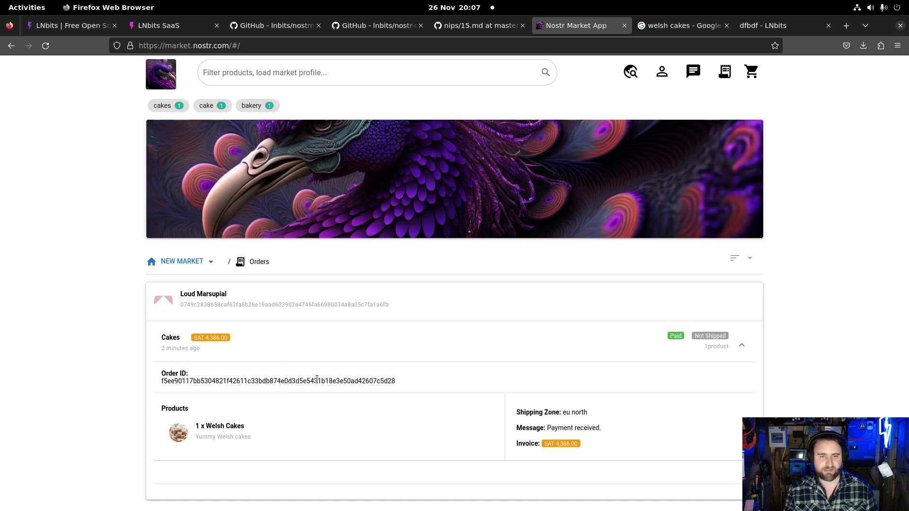
{"action": "left_click", "coordinate": [693, 75]}
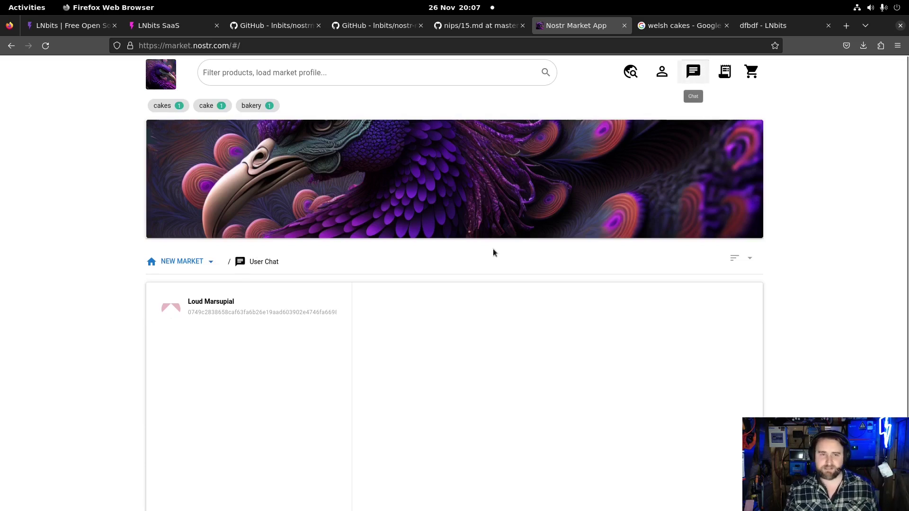
{"action": "left_click", "coordinate": [312, 303]}
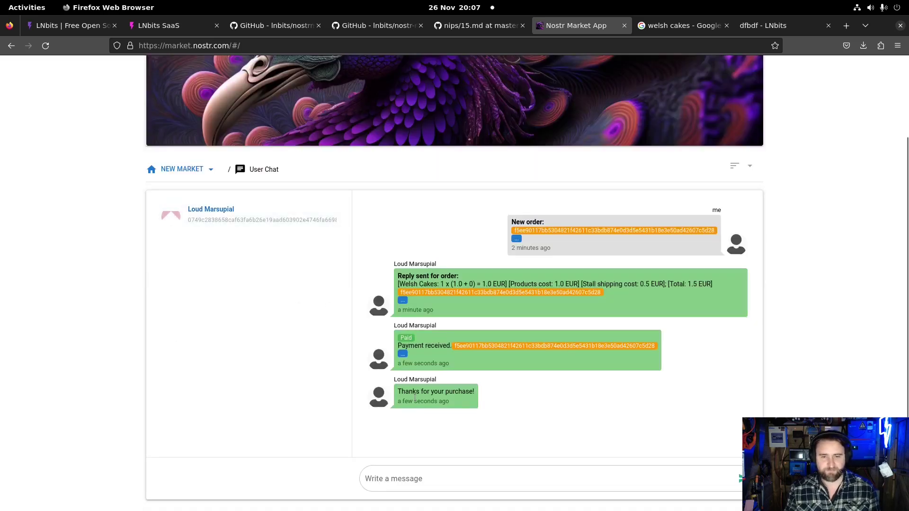
{"action": "left_click", "coordinate": [486, 482]}
{"action": "type", "text": "Cool. Please ship "}
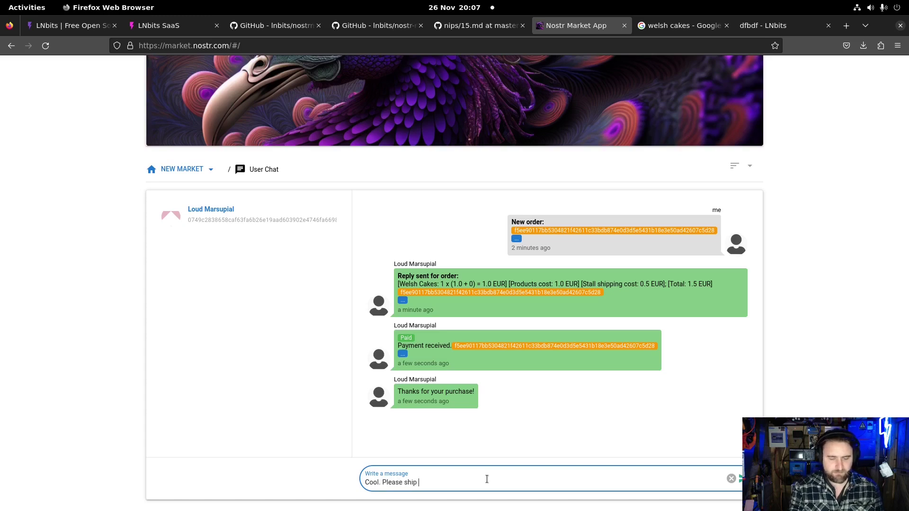
{"action": "type", "text": "asap"}
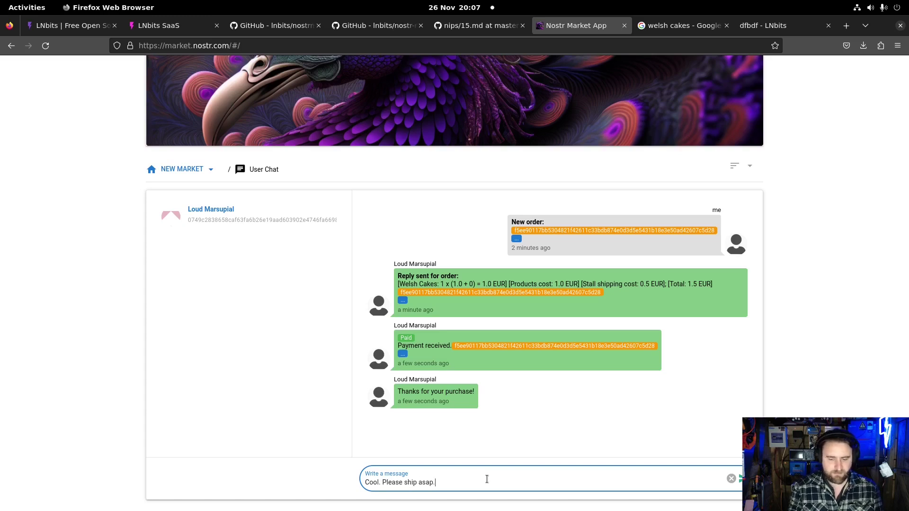
{"action": "type", "text": ". I need th"}
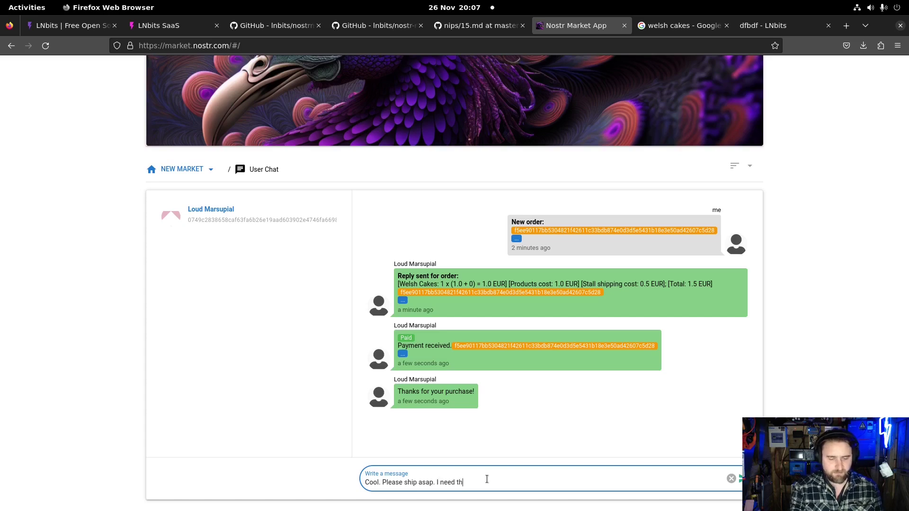
{"action": "type", "text": "ose cakes"}
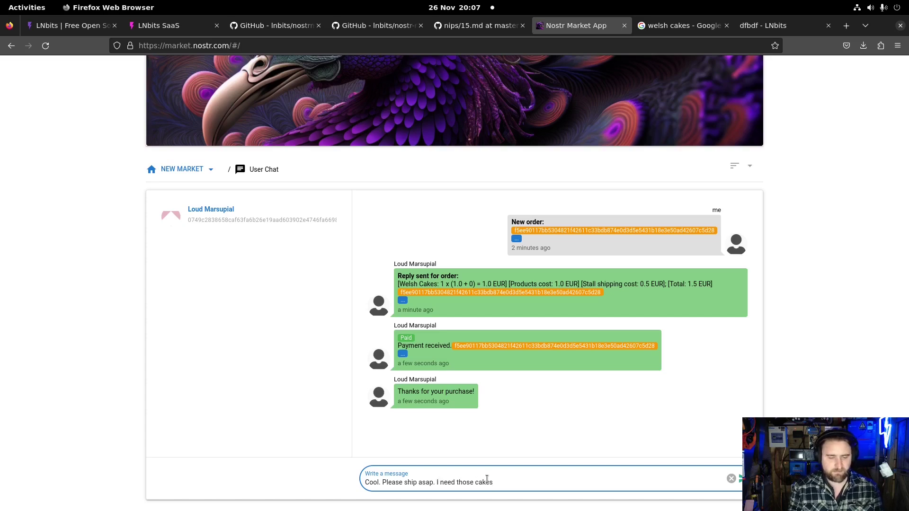
{"action": "type", "text": "!"}
{"action": "key", "text": "Return"}
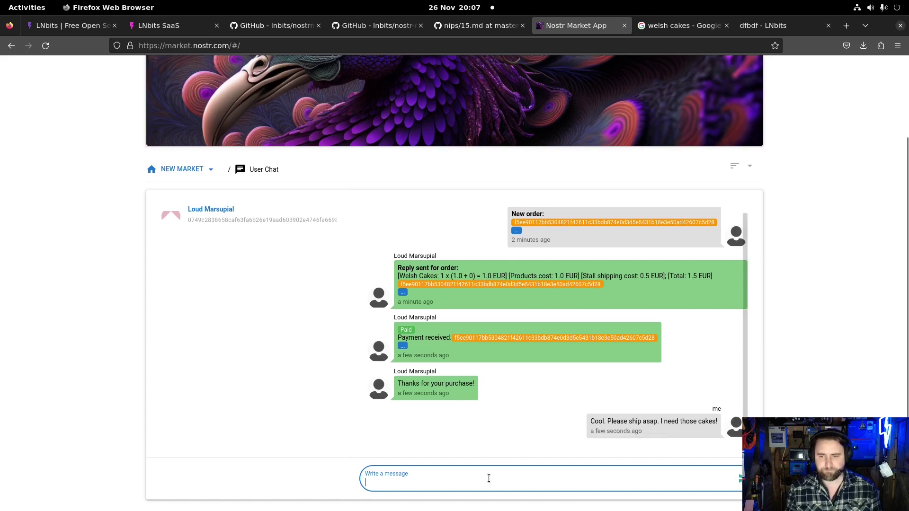
In LNbits, mark the Cakes order shipped with the message 'The order has been shipped!'.
{"action": "left_click", "coordinate": [167, 27]}
{"action": "scroll", "coordinate": [413, 368], "scroll_direction": "down", "scroll_amount": 5}
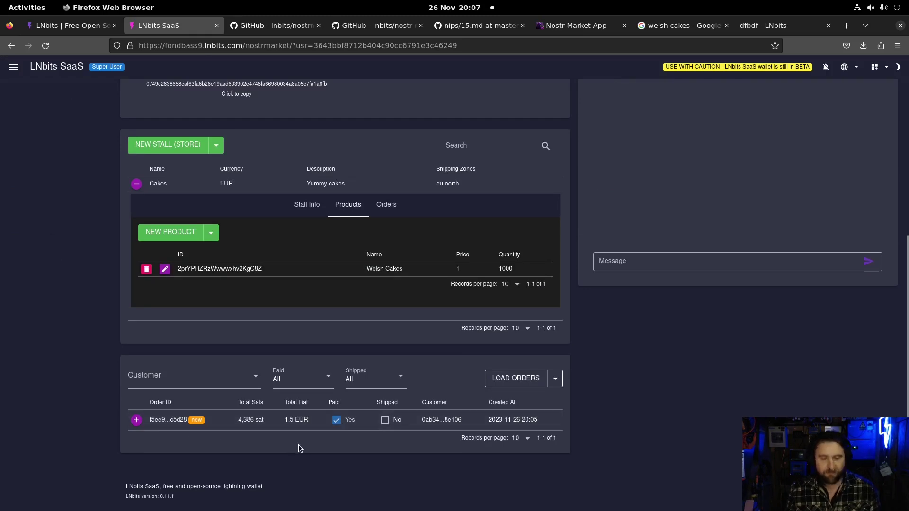
{"action": "left_click", "coordinate": [384, 421]}
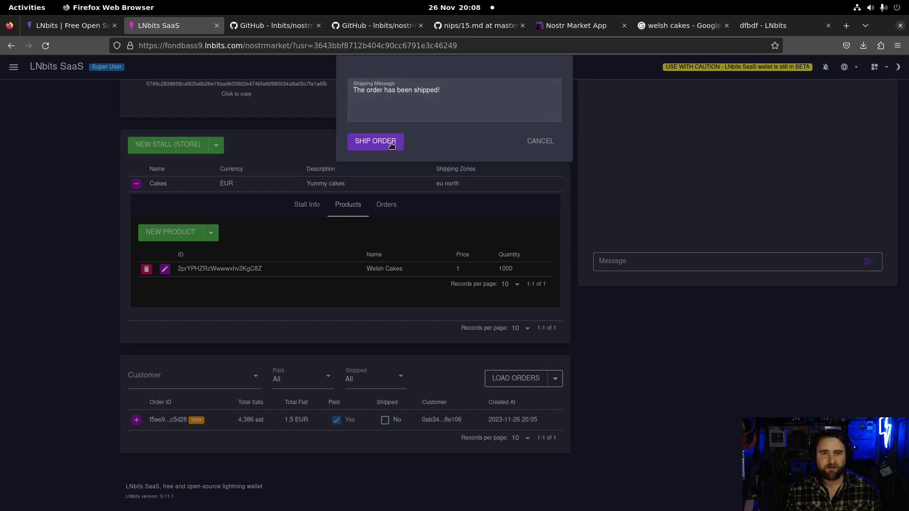
{"action": "left_click", "coordinate": [386, 149]}
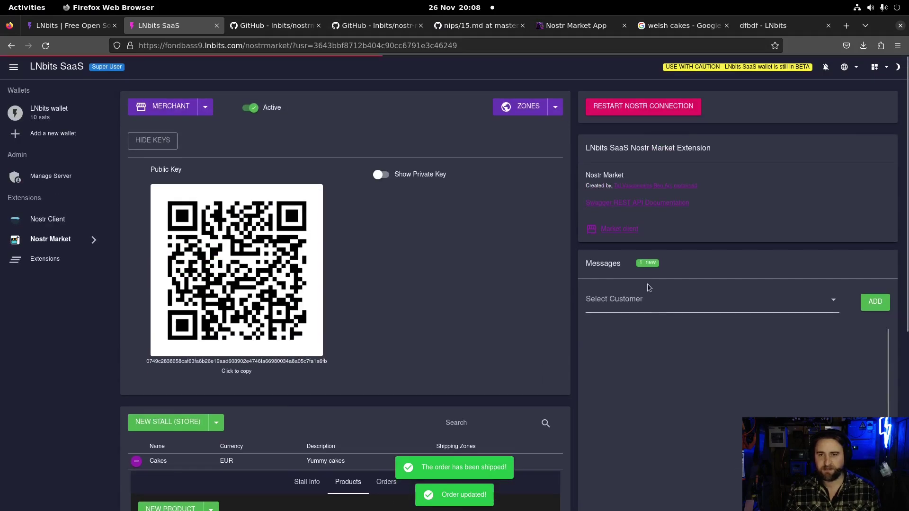
Open the merchant chat with the Cakes order's customer.
{"action": "left_click", "coordinate": [655, 313]}
{"action": "left_click", "coordinate": [653, 324]}
{"action": "scroll", "coordinate": [653, 327], "scroll_direction": "up", "scroll_amount": 3}
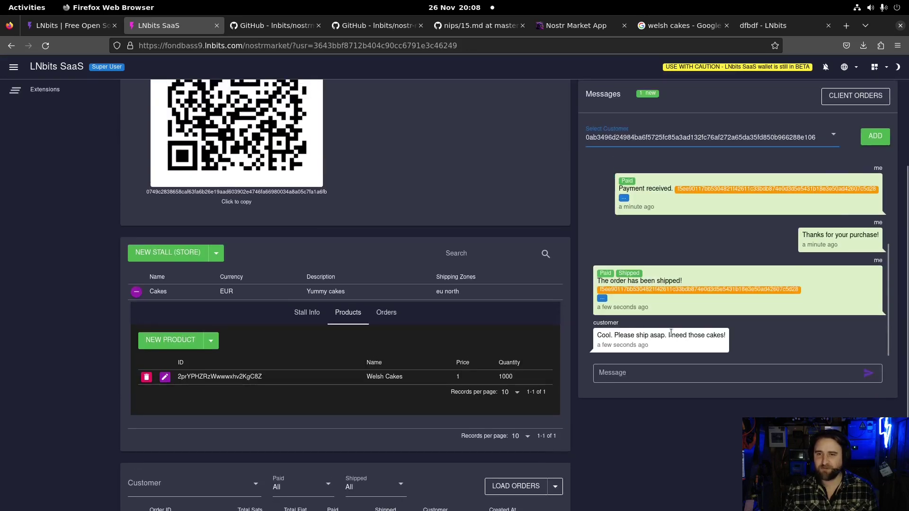
Expand the Cakes order in Nostr Market App's Orders list to confirm it's paid and shipped.
{"action": "left_click", "coordinate": [583, 29]}
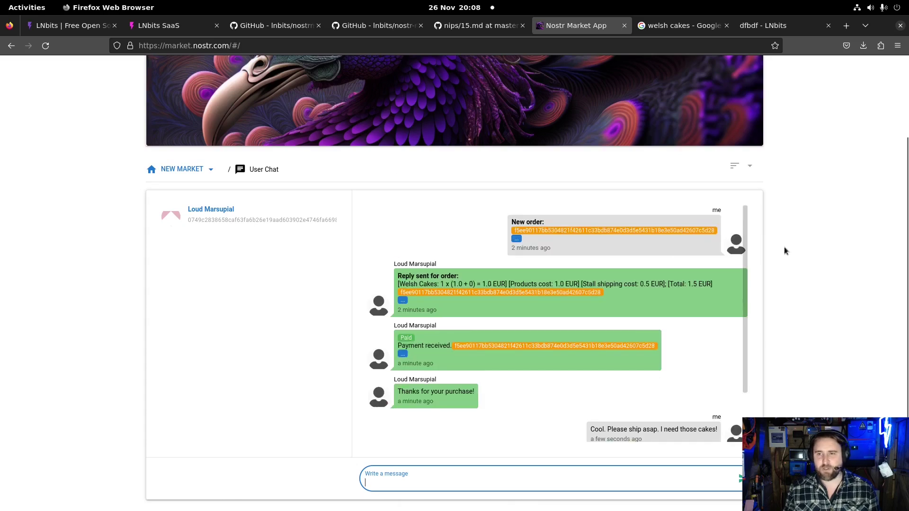
{"action": "scroll", "coordinate": [781, 223], "scroll_direction": "up", "scroll_amount": 2}
{"action": "left_click", "coordinate": [724, 72]}
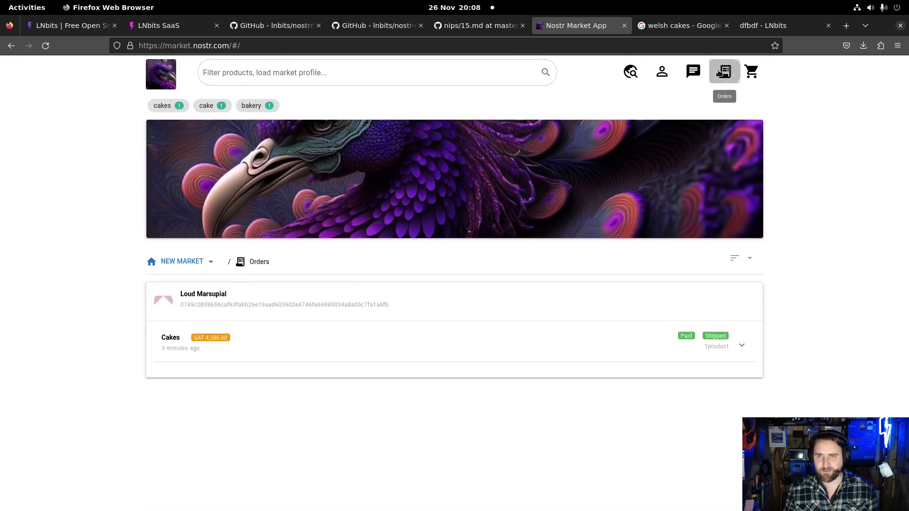
{"action": "left_click", "coordinate": [731, 346]}
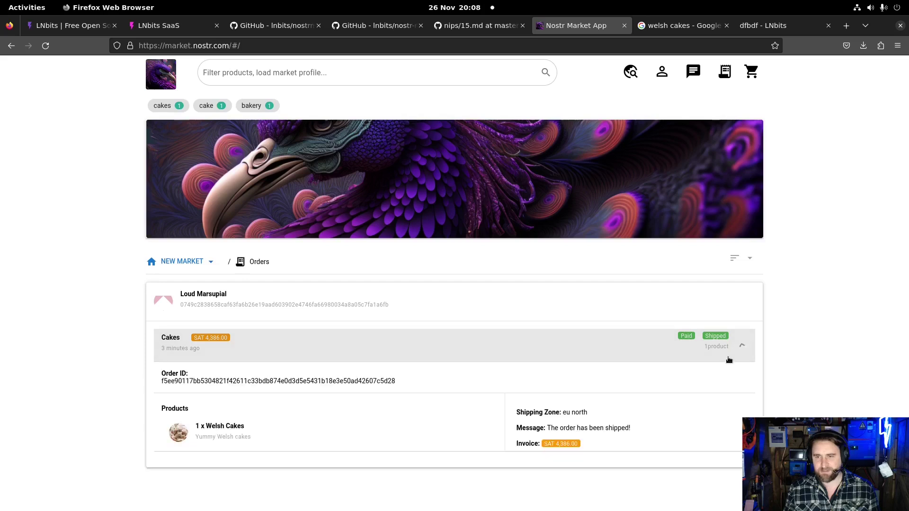
On the LNbits merchant page, hide the merchant's public key and QR code.
{"action": "left_click", "coordinate": [176, 25]}
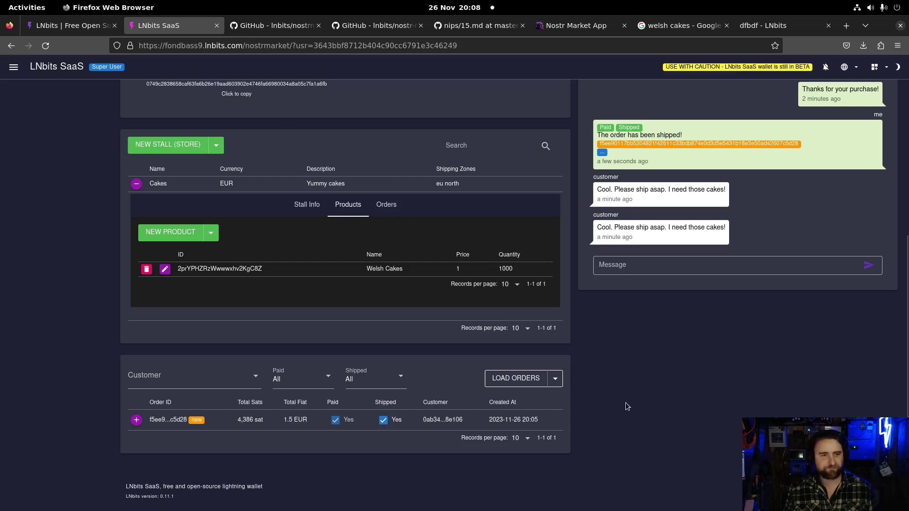
{"action": "scroll", "coordinate": [598, 410], "scroll_direction": "up", "scroll_amount": 6}
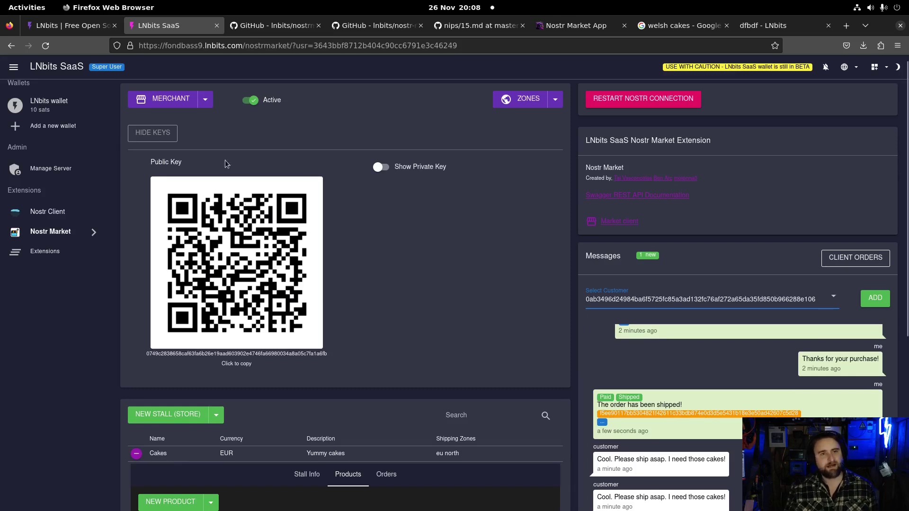
{"action": "left_click", "coordinate": [153, 133]}
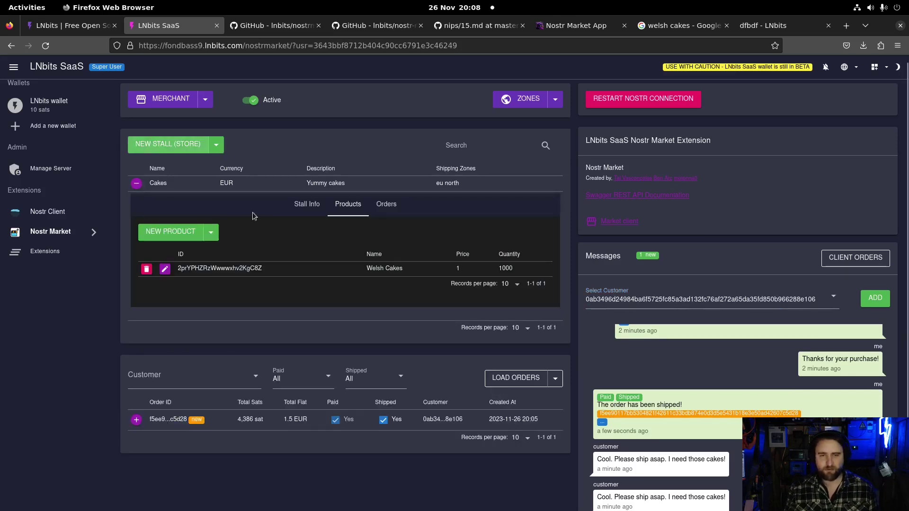
View the nostr-market-app README on GitHub, then the lnbits/nostrmarket extension README.
{"action": "left_click", "coordinate": [378, 26]}
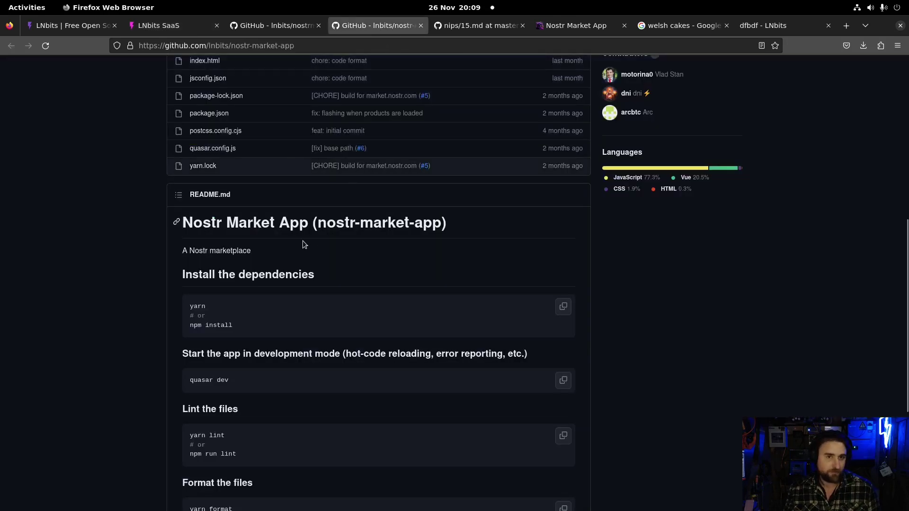
{"action": "left_click", "coordinate": [278, 31]}
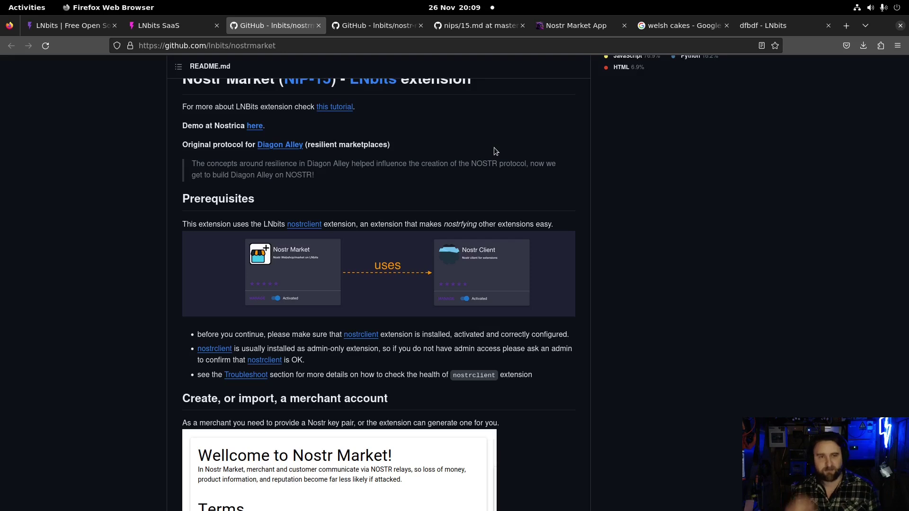
{"action": "scroll", "coordinate": [622, 232], "scroll_direction": "up", "scroll_amount": 2}
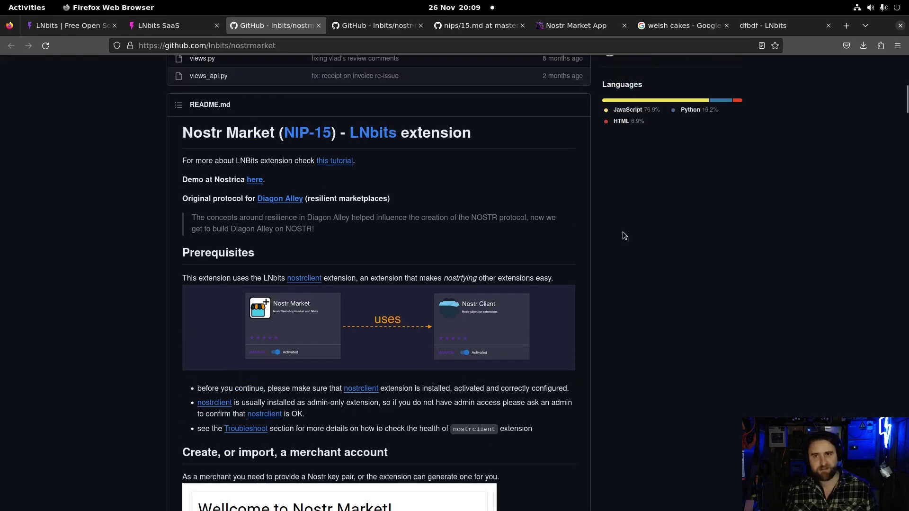